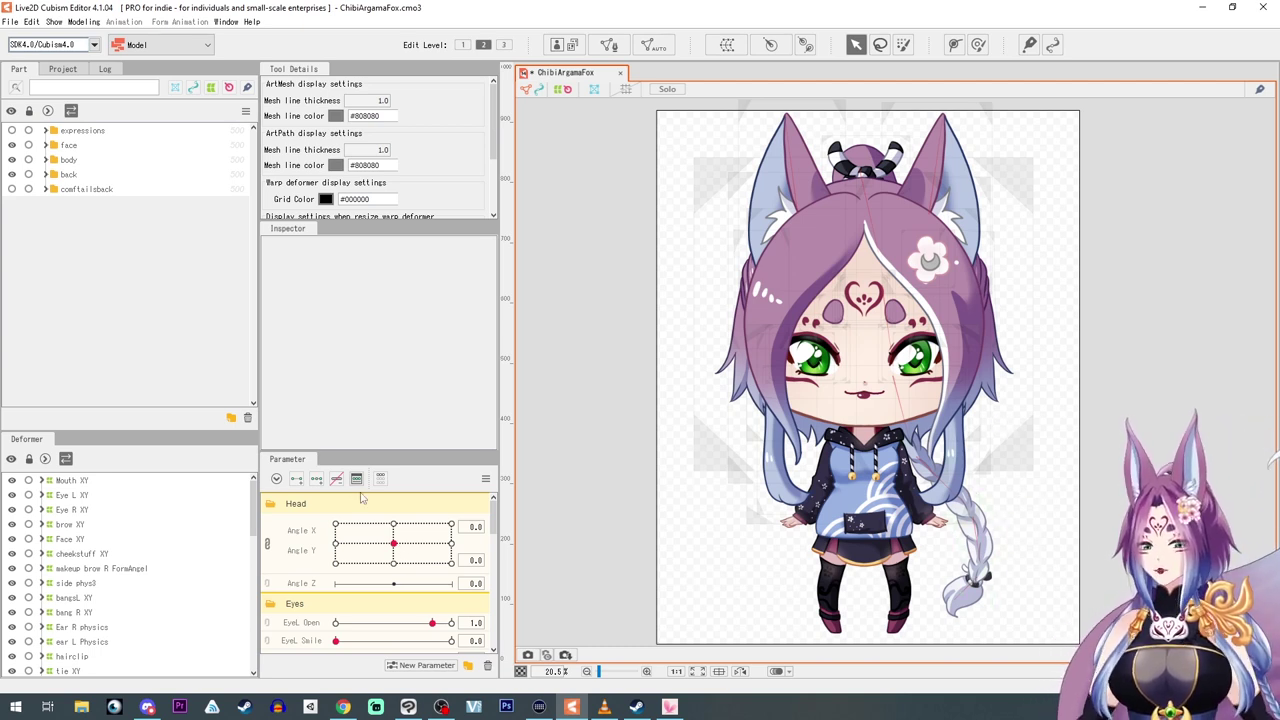
- Preview the back braid's swing with the first BackBraid parameter and check the head's Angle X/Y movement
scroll(366, 575, "down", 10)
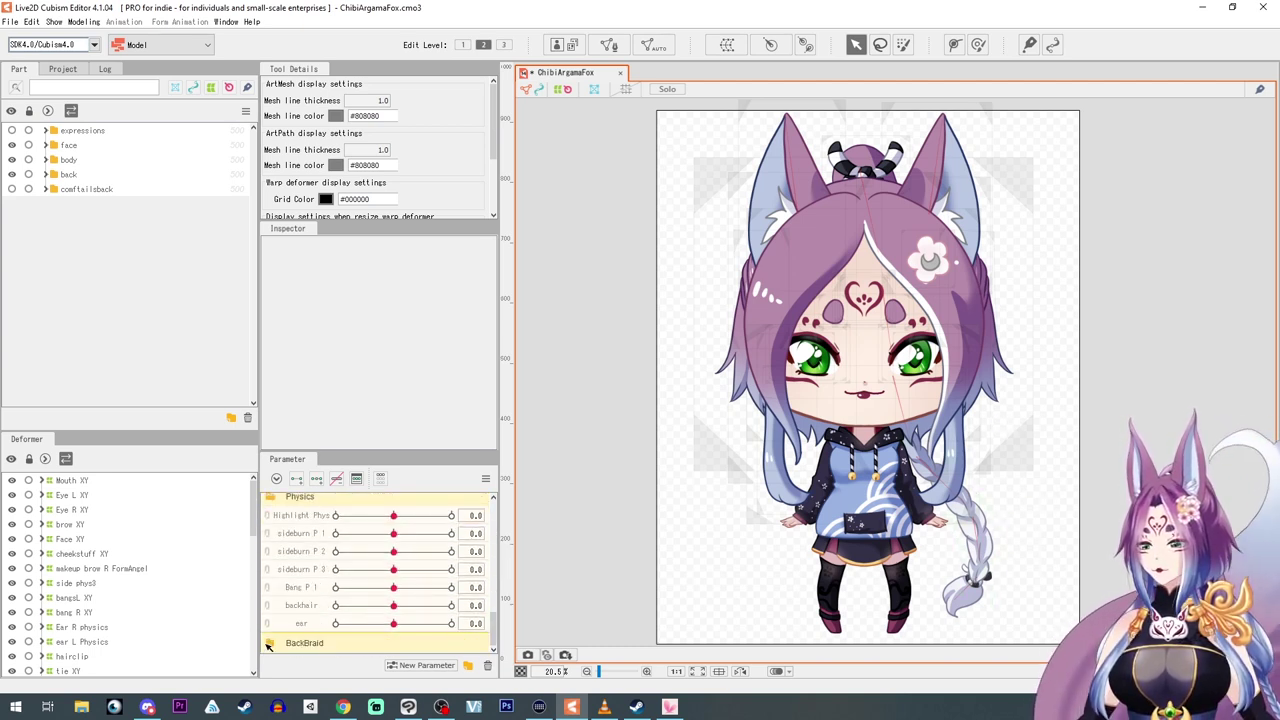
left_click(268, 645)
scroll(325, 616, "down", 3)
mouse_move(393, 554)
left_mouse_down()
mouse_move(349, 552)
mouse_move(398, 557)
left_mouse_up()
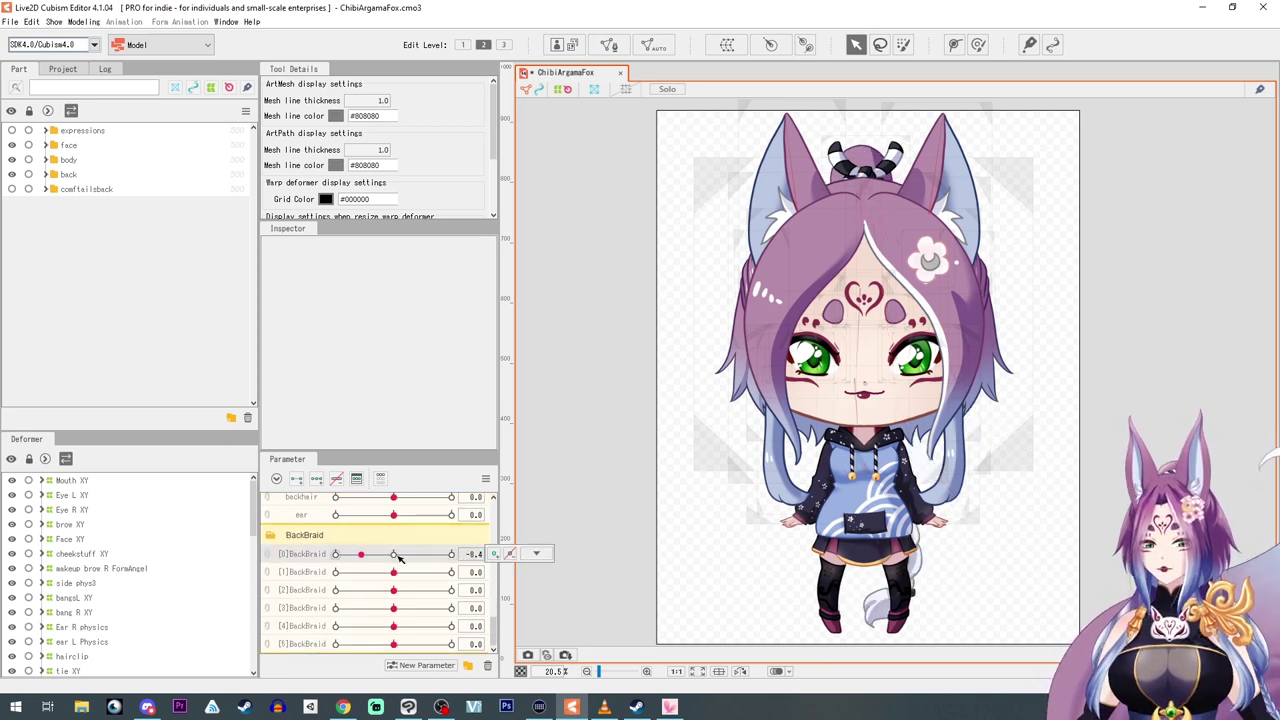
left_click(392, 572)
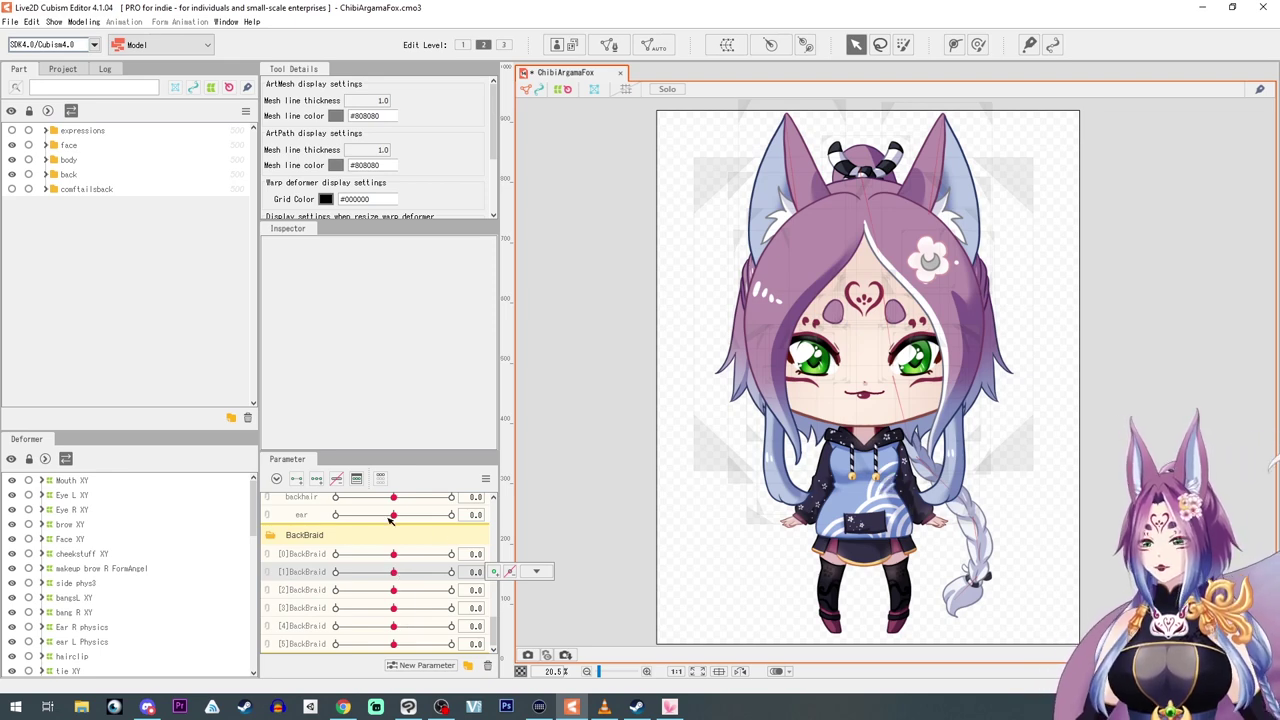
scroll(392, 525, "up", 5)
mouse_move(394, 540)
left_mouse_down()
mouse_move(346, 505)
mouse_move(355, 543)
mouse_move(394, 540)
left_mouse_up()
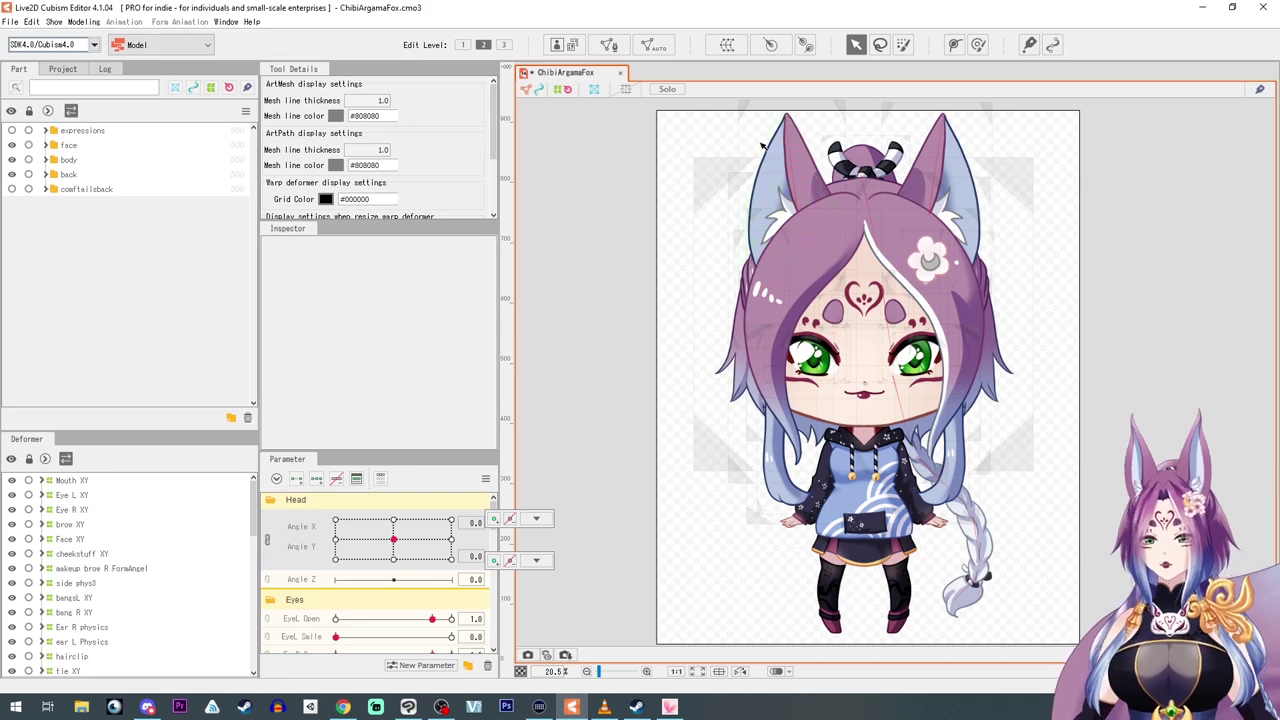
- Inspect the sideburns R mesh in the face part and how it follows the head angle
left_click(45, 145)
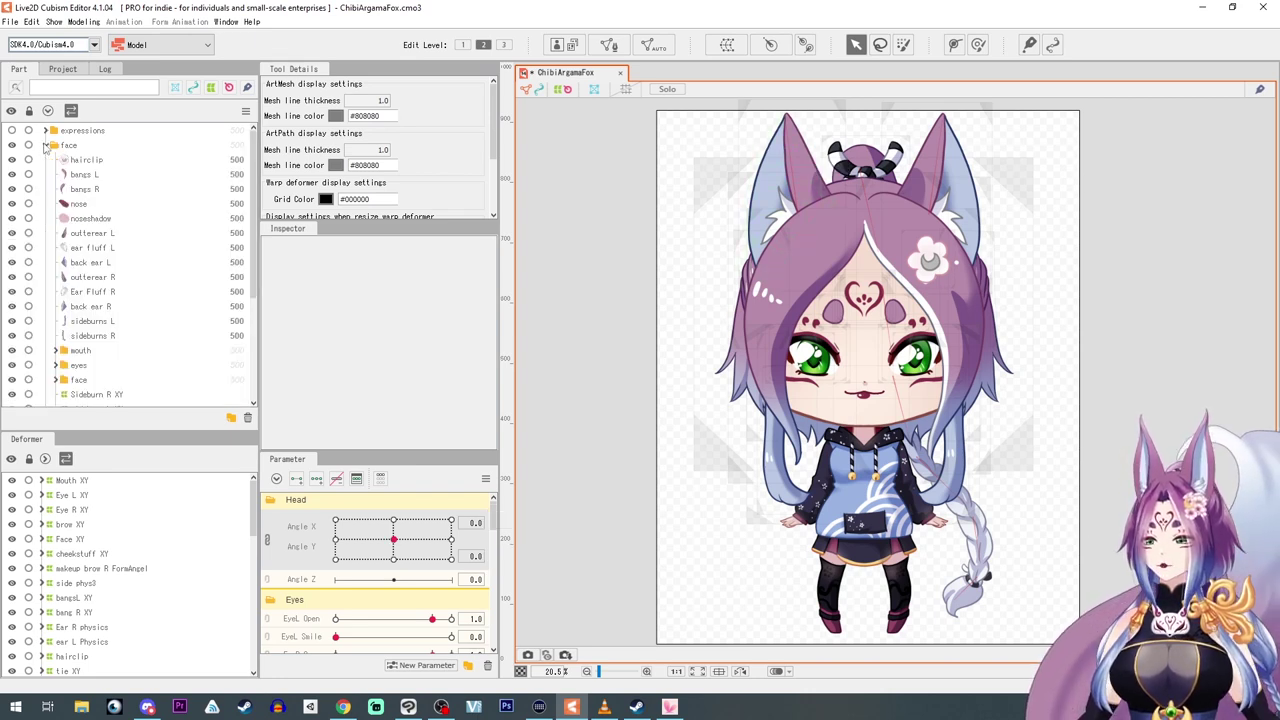
left_click(92, 335)
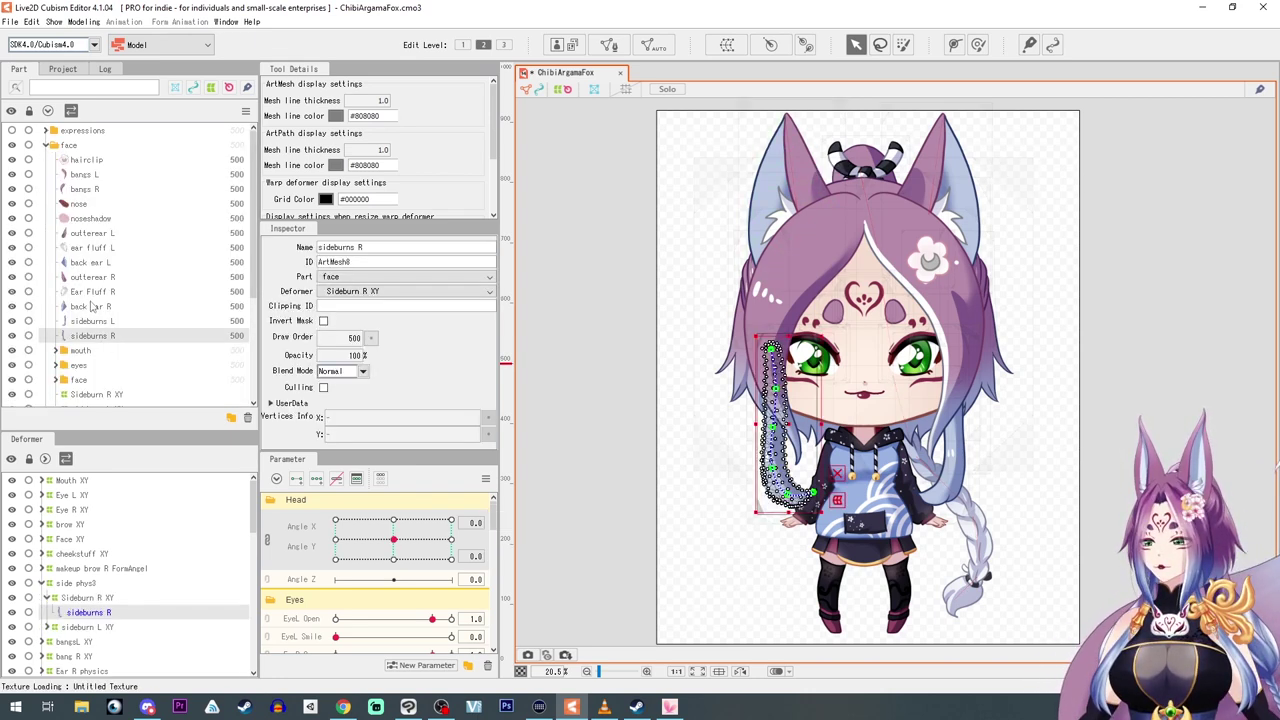
mouse_move(386, 543)
left_mouse_down()
mouse_move(373, 497)
mouse_move(308, 533)
mouse_move(394, 541)
left_mouse_up()
scroll(65, 396, "down", 3)
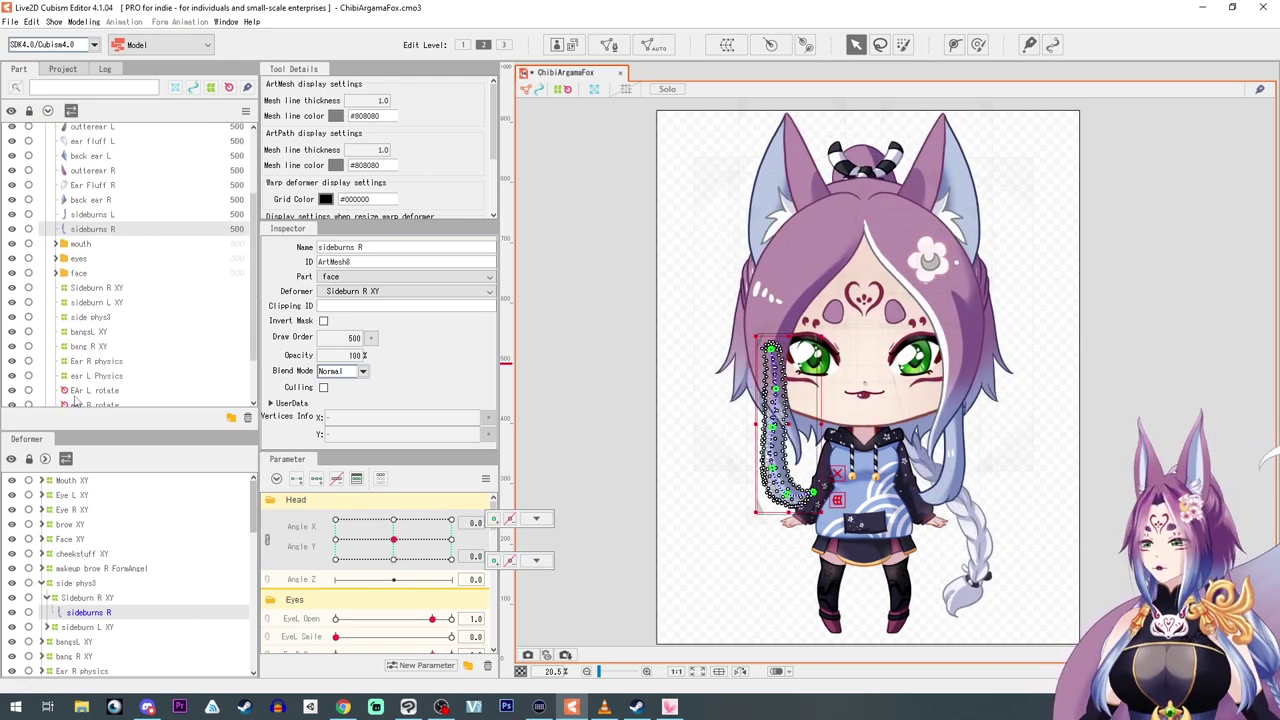
scroll(74, 568, "down", 5)
scroll(74, 568, "up", 2)
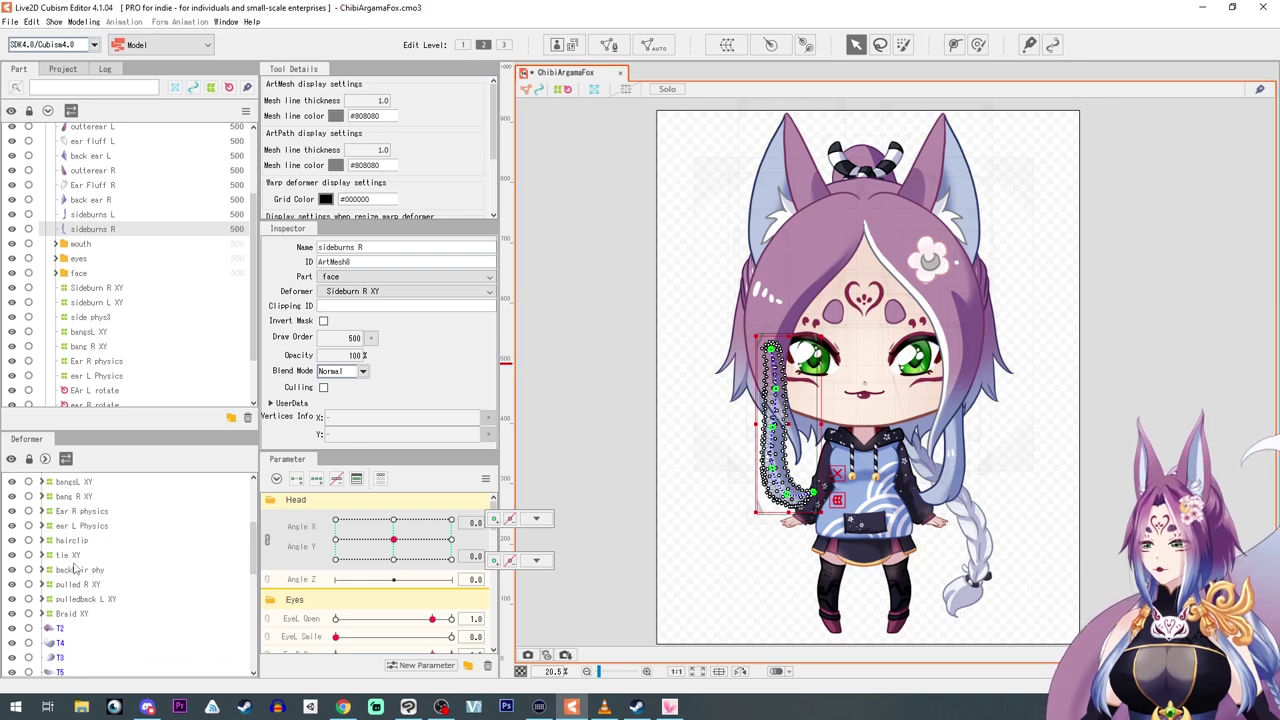
- Inspect the ear L Physics deformer, then collapse the side phys3 branch and the face part
left_click(74, 525)
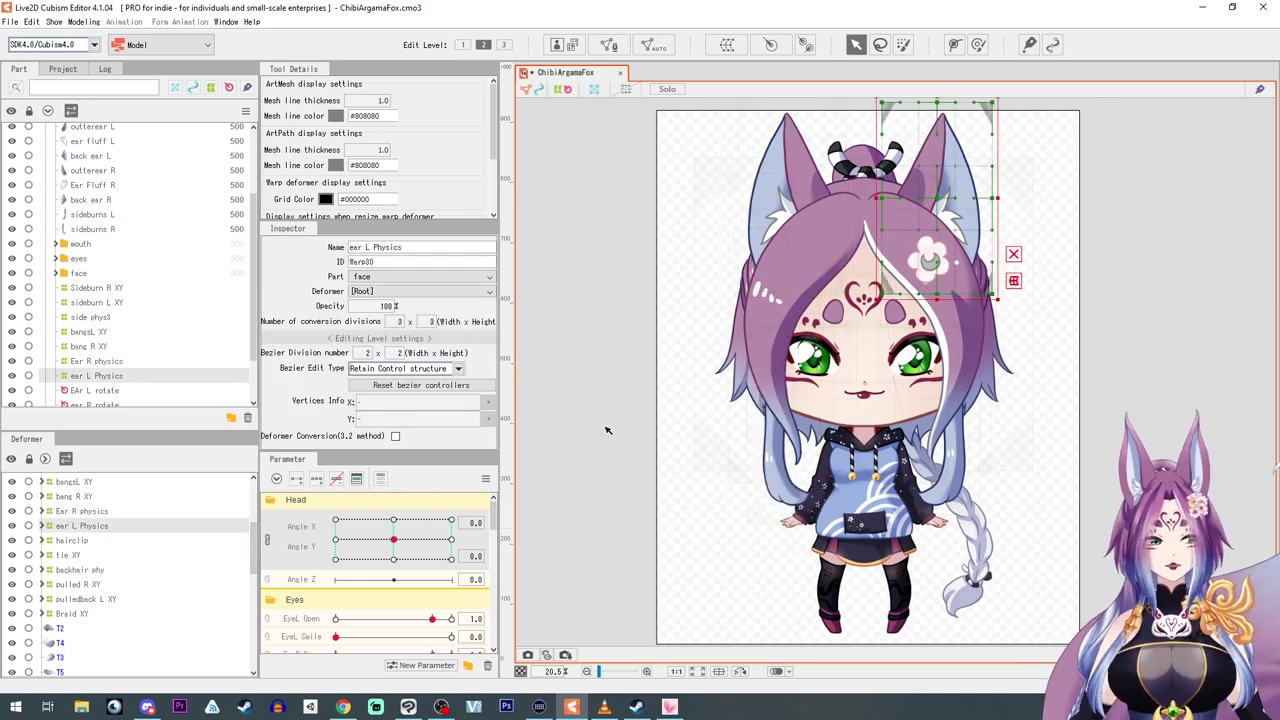
scroll(129, 553, "up", 5)
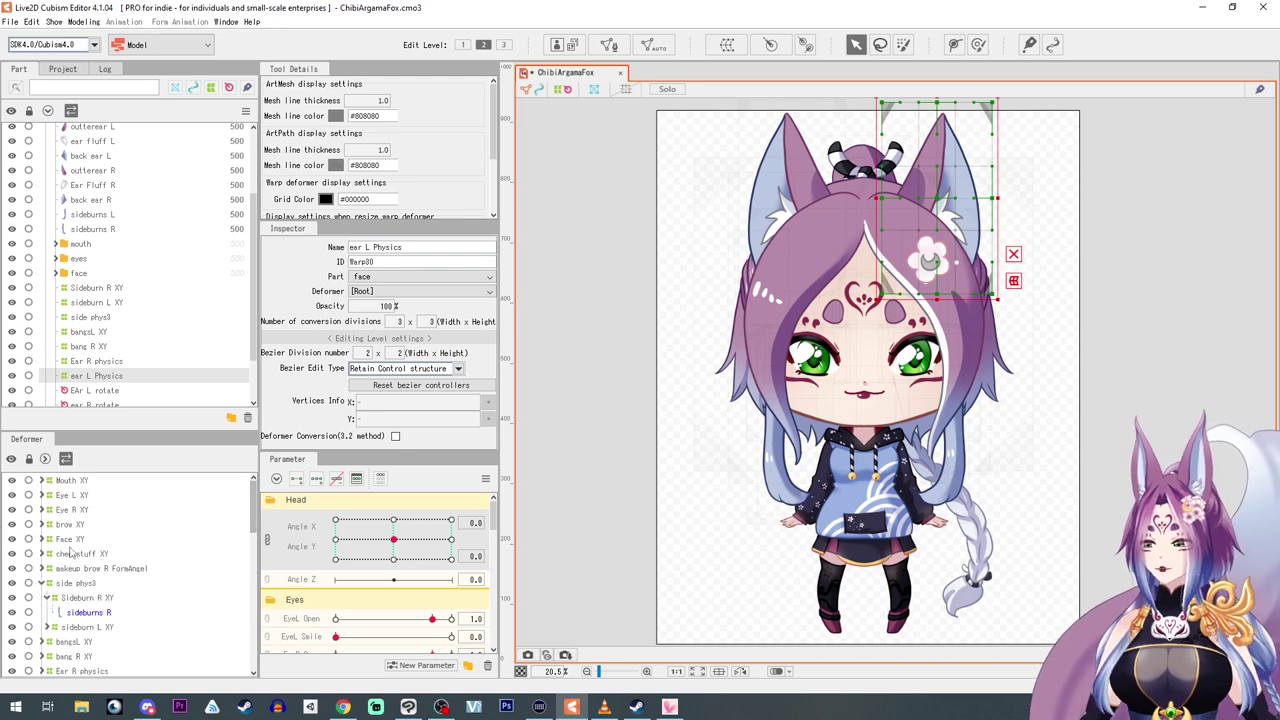
left_click(42, 584)
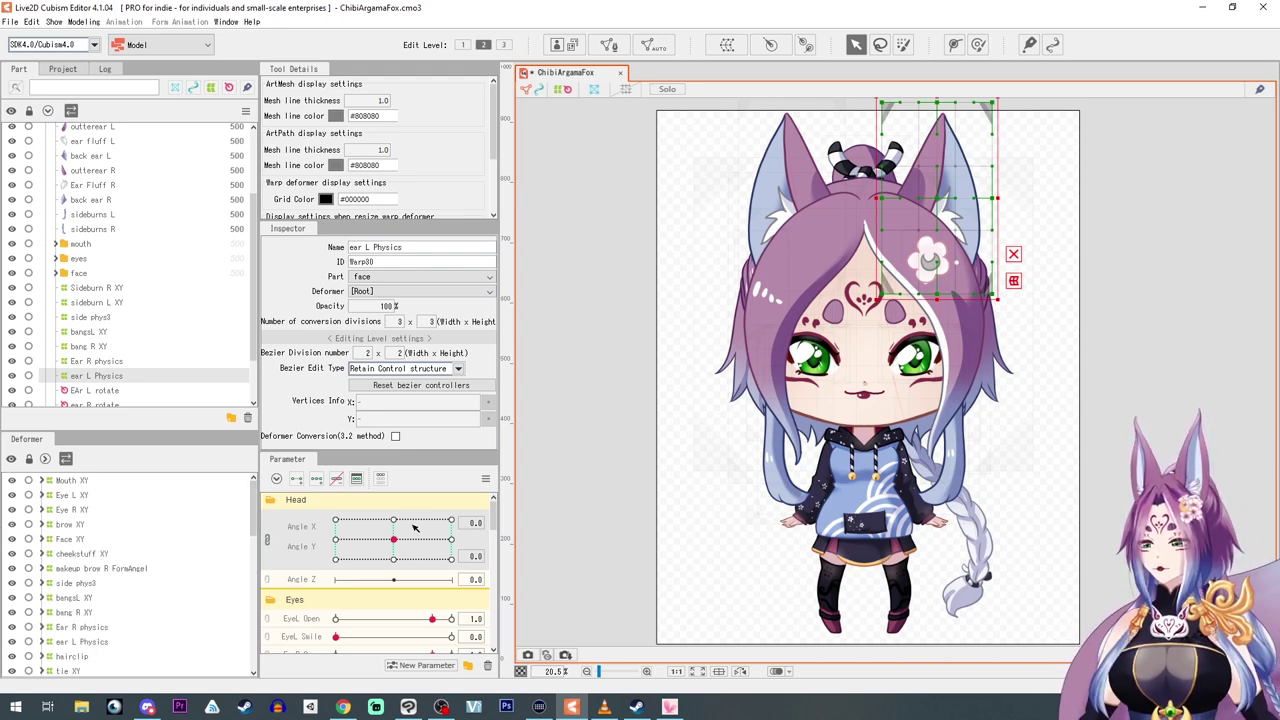
mouse_move(658, 435)
left_mouse_down()
mouse_move(653, 459)
mouse_move(643, 450)
left_mouse_up()
scroll(117, 323, "up", 3)
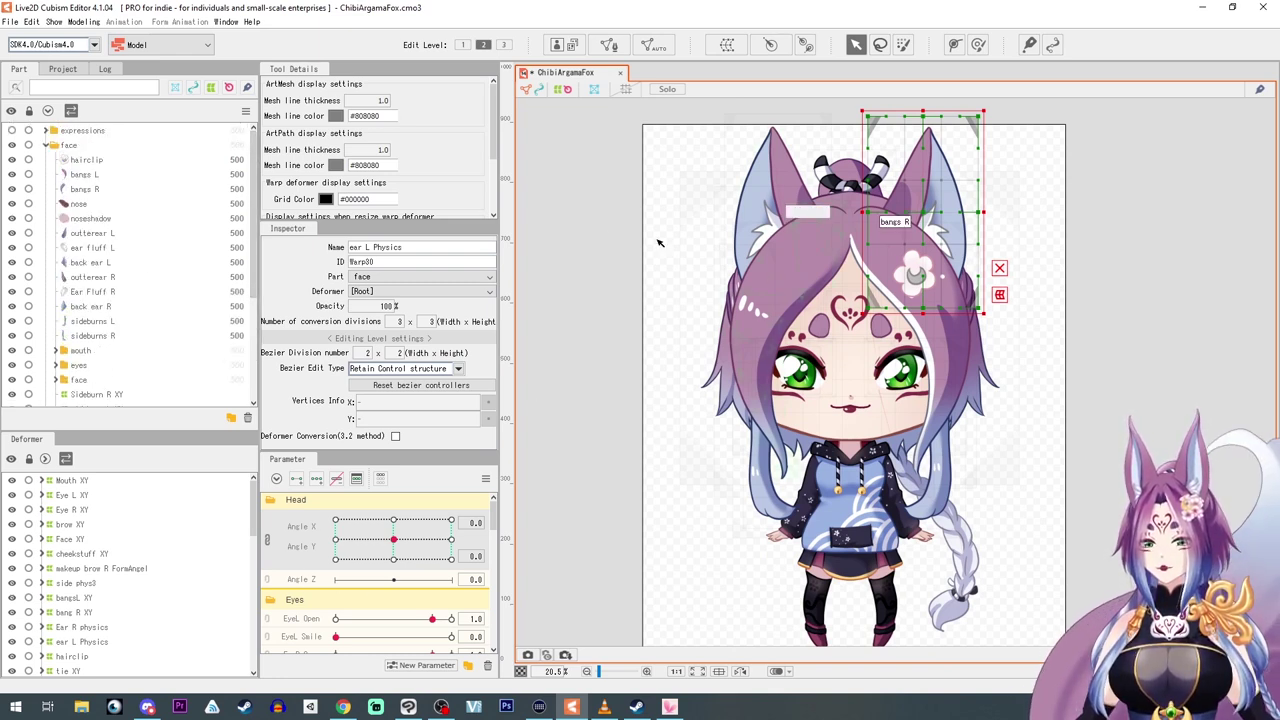
left_click(45, 146)
- Collapse the ear L Physics branch in the deformer hierarchy
left_click(62, 481)
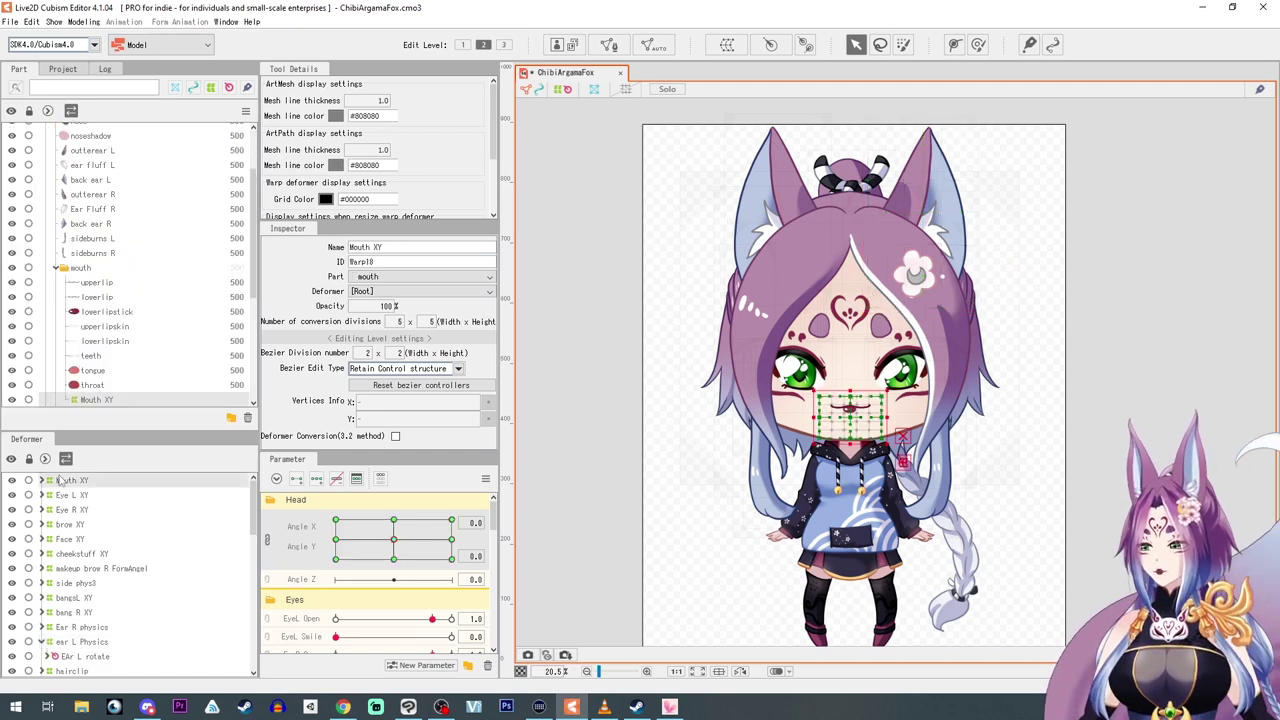
scroll(60, 481, "down", 2)
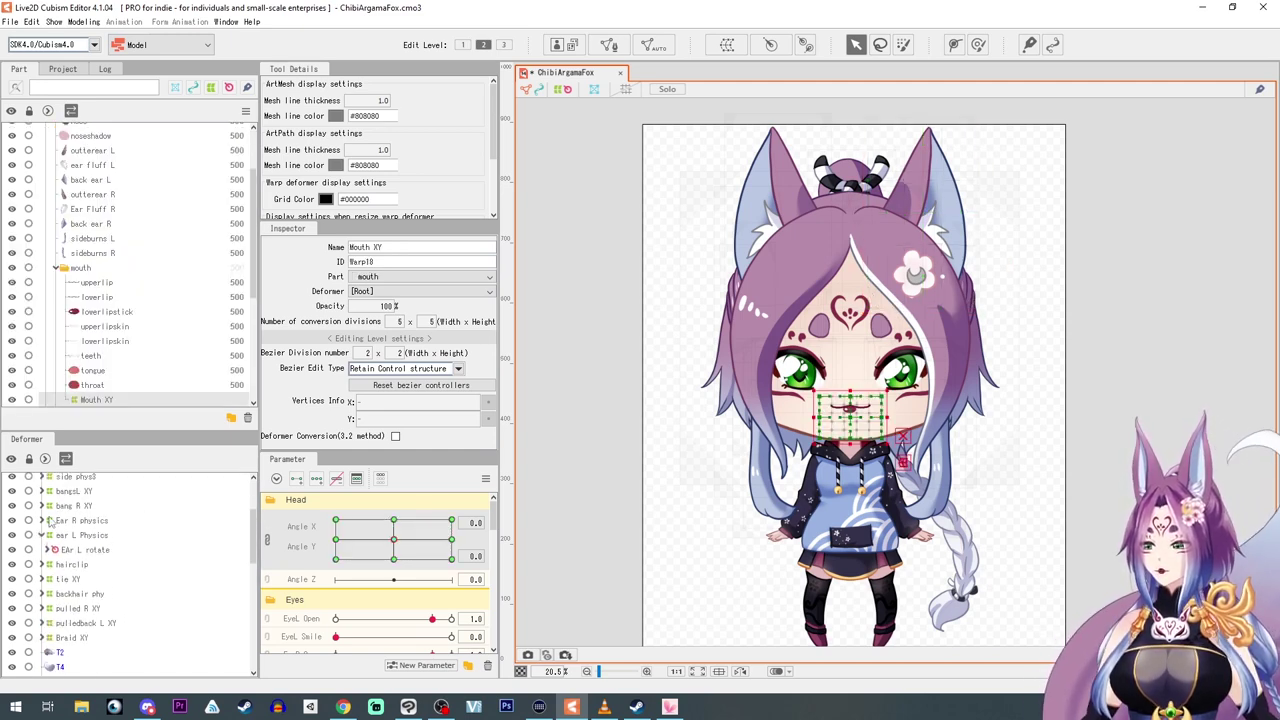
left_click(44, 537)
left_click(44, 537)
scroll(70, 548, "up", 2)
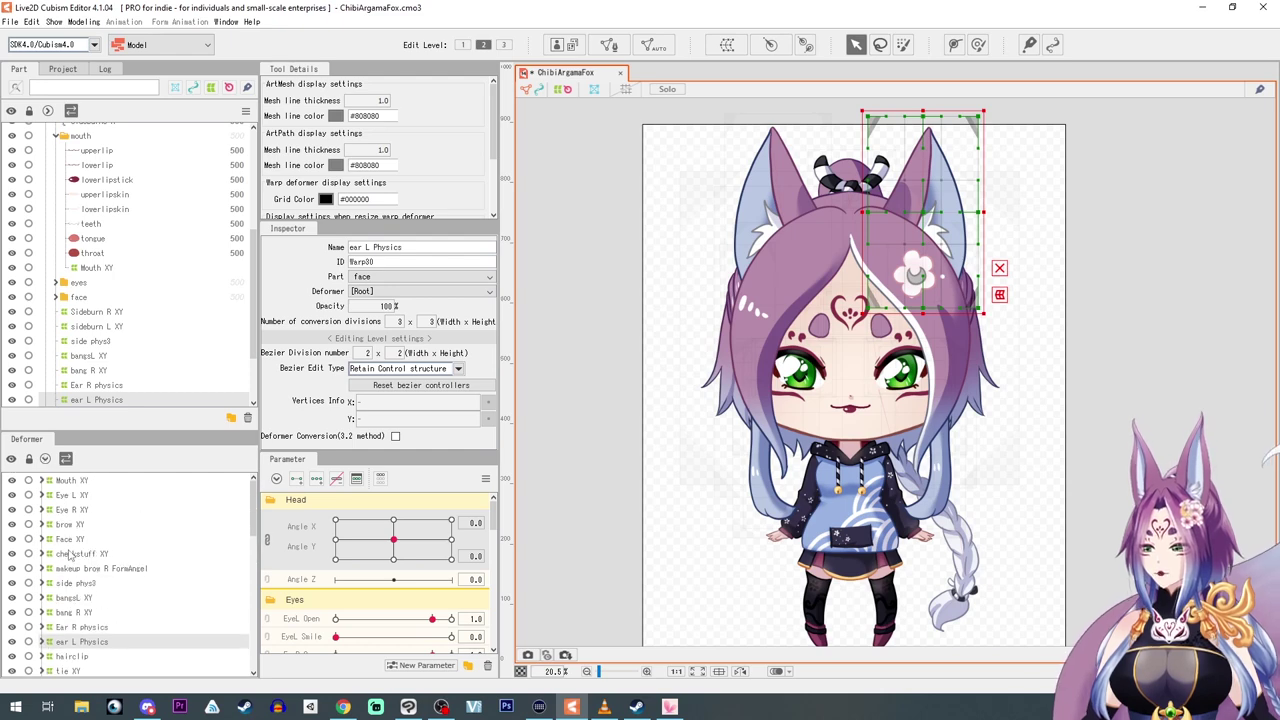
- Select every top-level deformer from Mouth XY through Braid XY
left_click(67, 481)
scroll(73, 571, "down", 4)
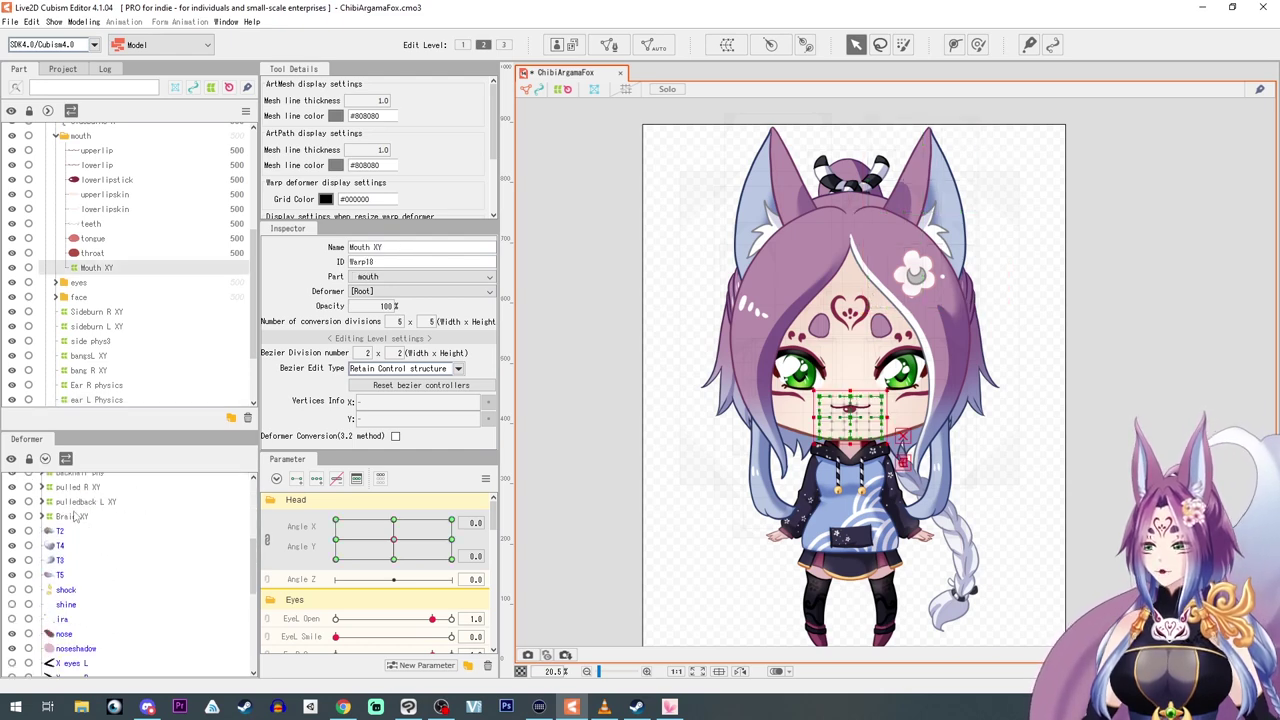
left_click(72, 518)
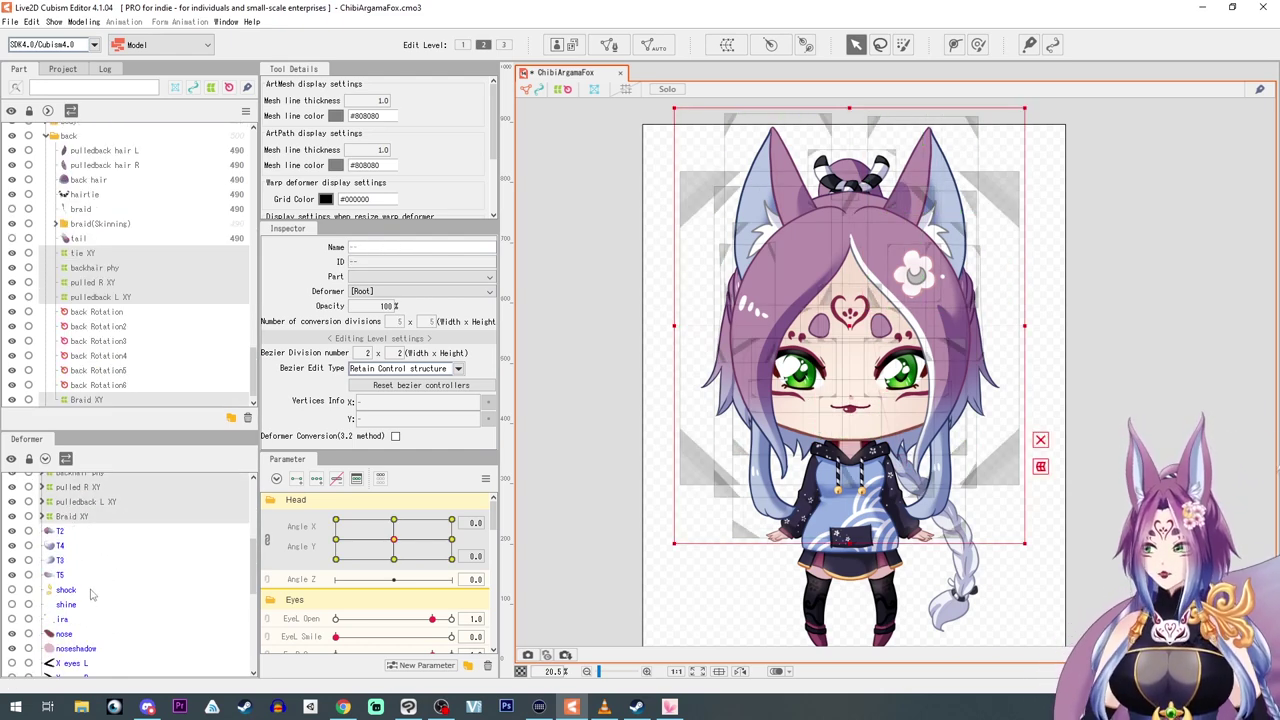
- Show the hidden X eyes L, X eyes R and O eyes R meshes
scroll(90, 598, "down", 3)
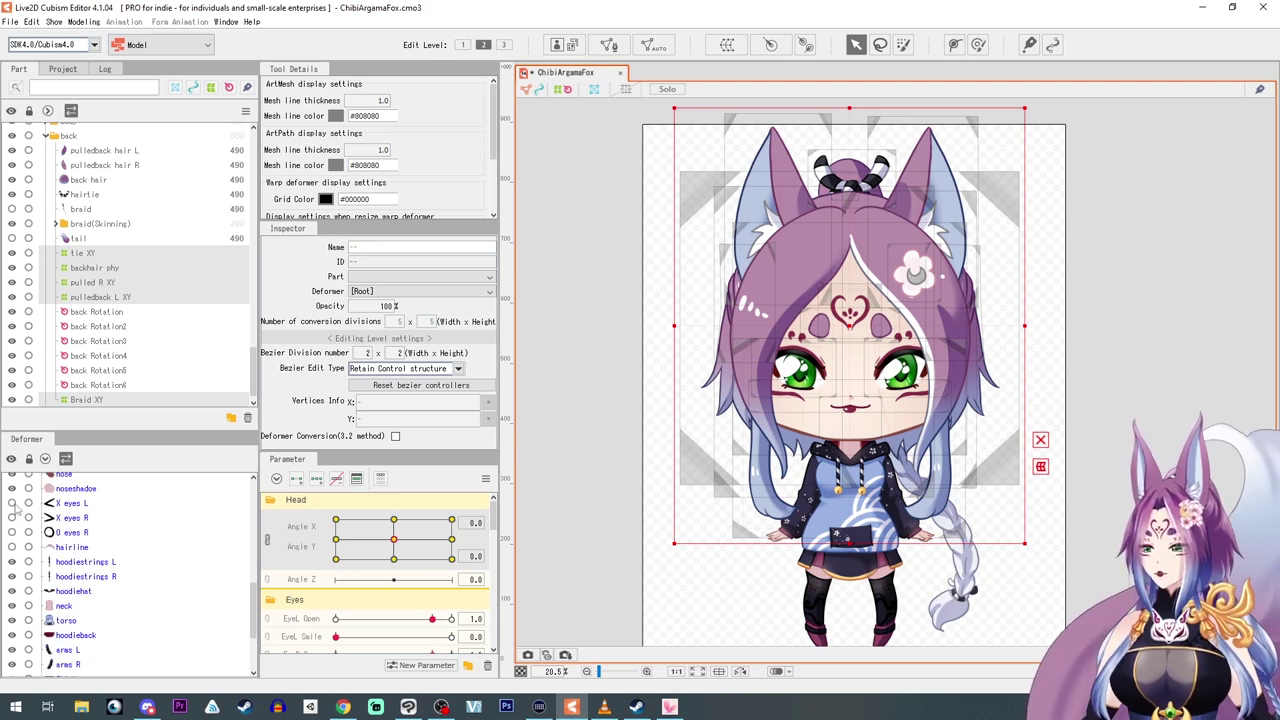
left_click_drag(13, 504, 11, 546)
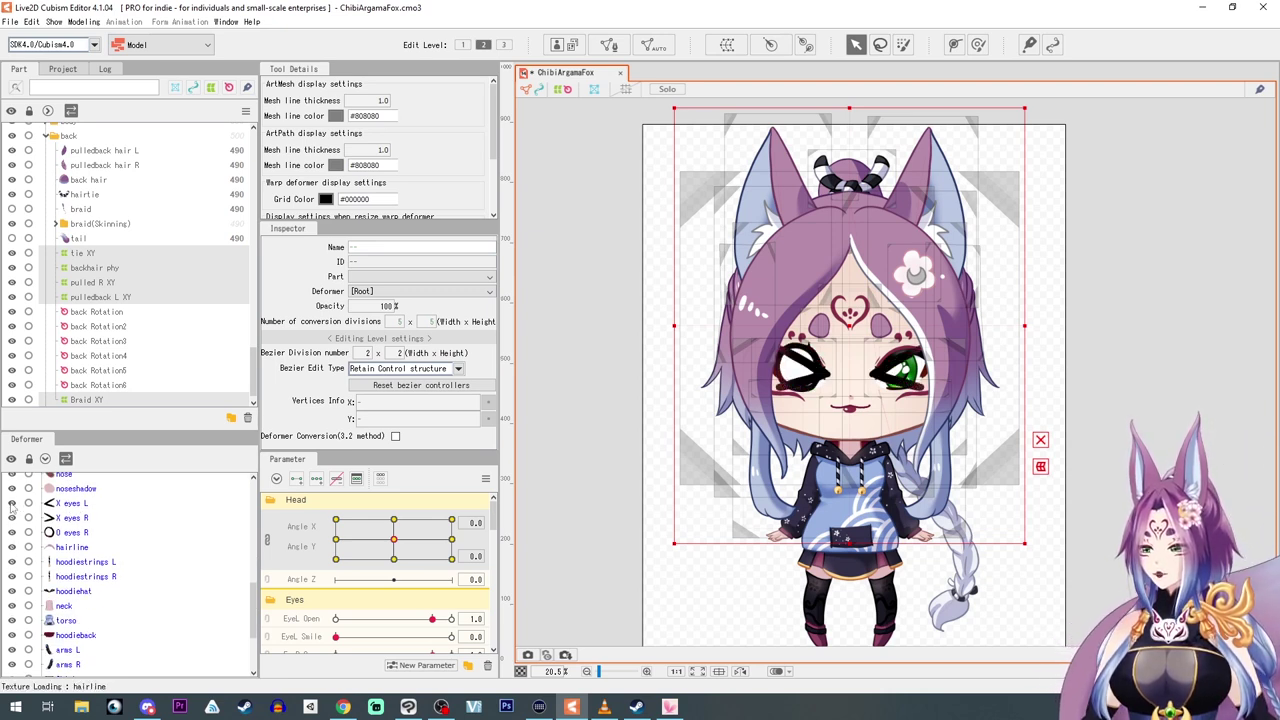
scroll(92, 531, "up", 1)
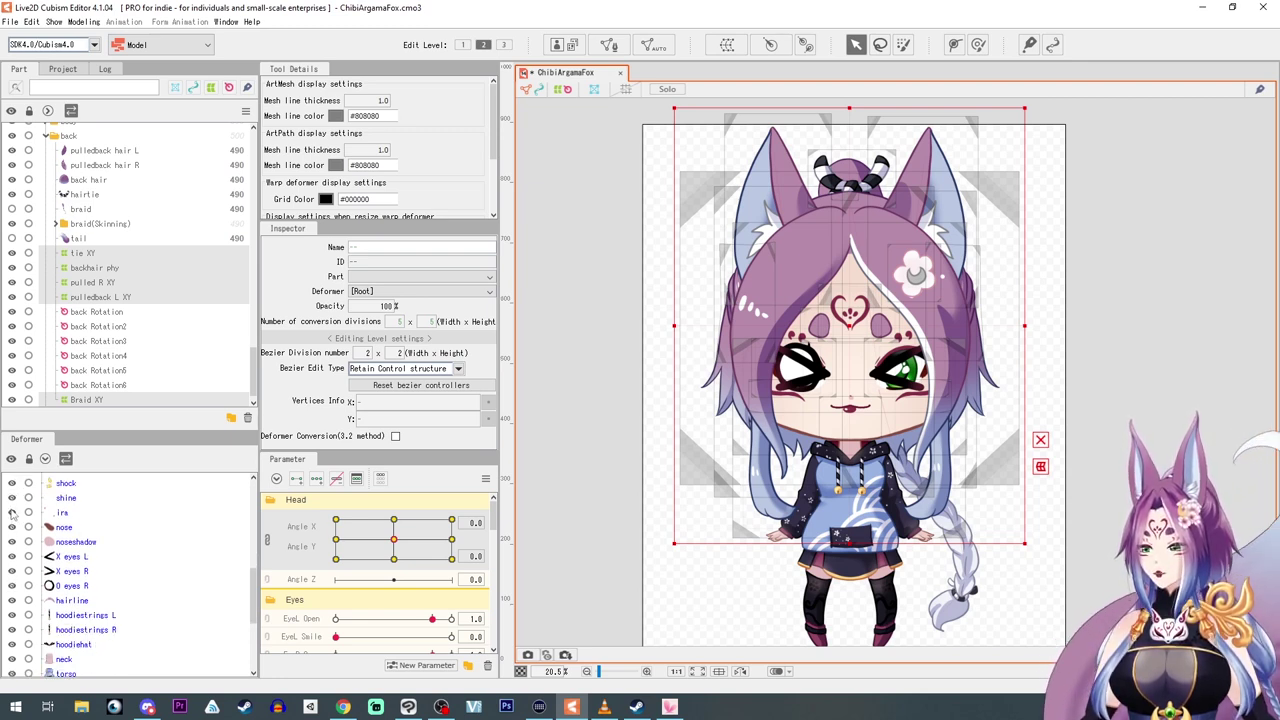
- Add nose, noseshadow, X eyes L, X eyes R and O eyes R to the deformer selection
left_click(62, 530, "ctrl")
left_click(67, 543, "ctrl")
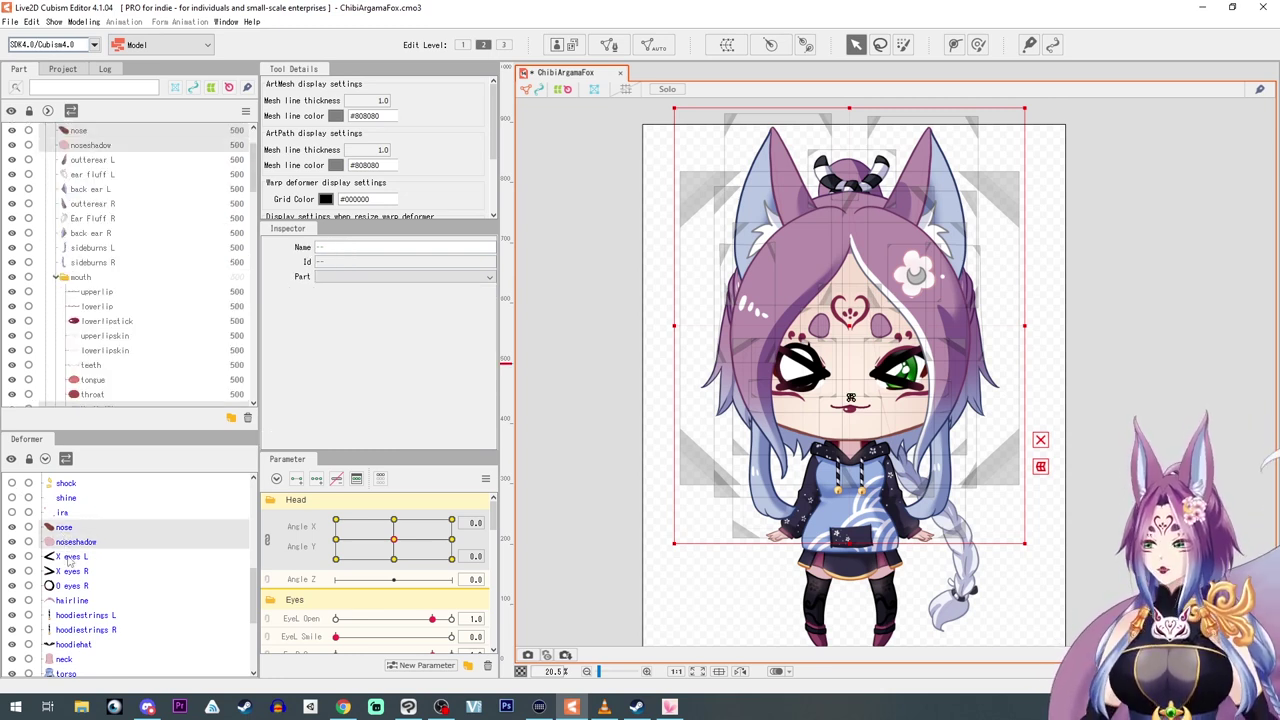
left_click(70, 557, "ctrl")
left_click(70, 571, "ctrl")
left_click(70, 587, "ctrl")
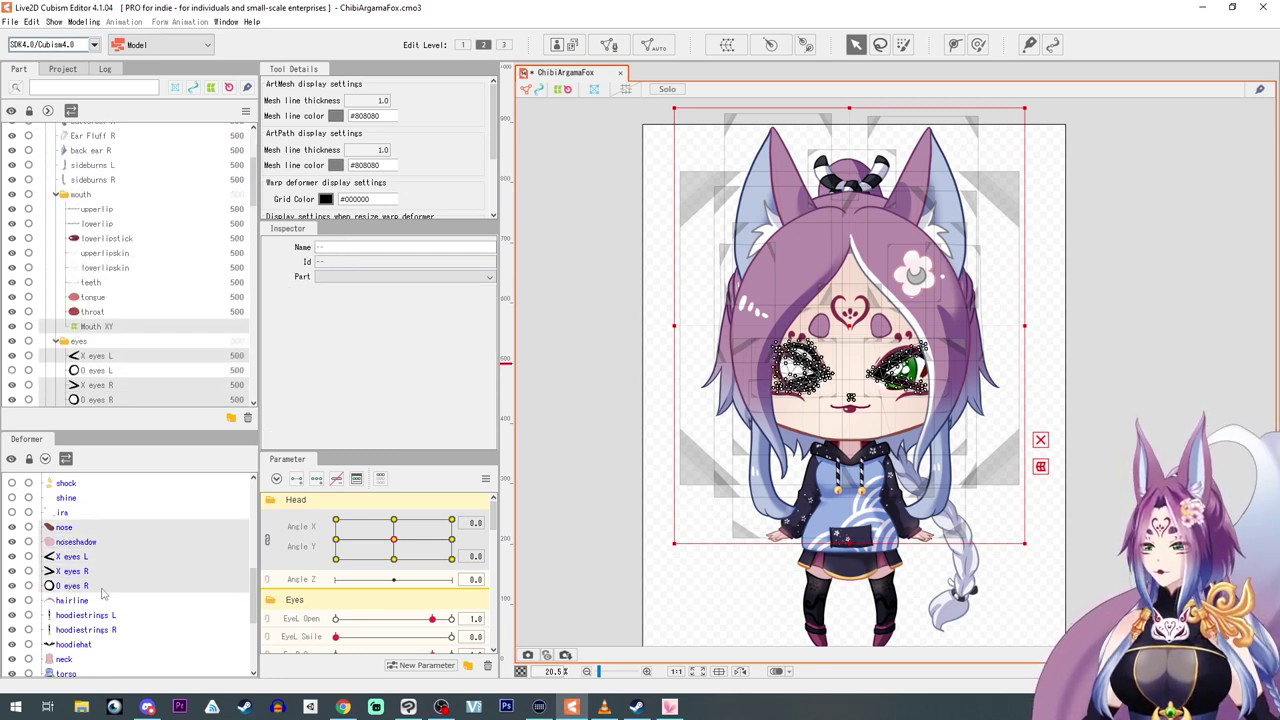
scroll(36, 570, "down", 1)
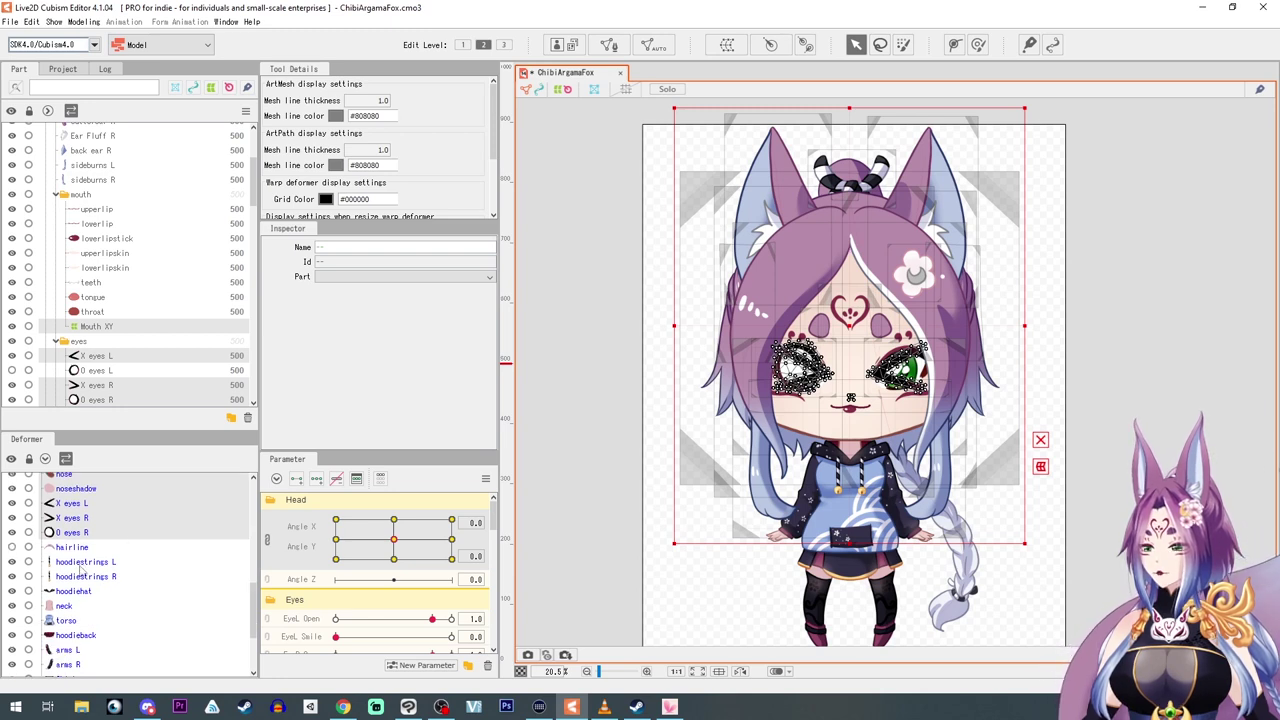
scroll(80, 570, "down", 3)
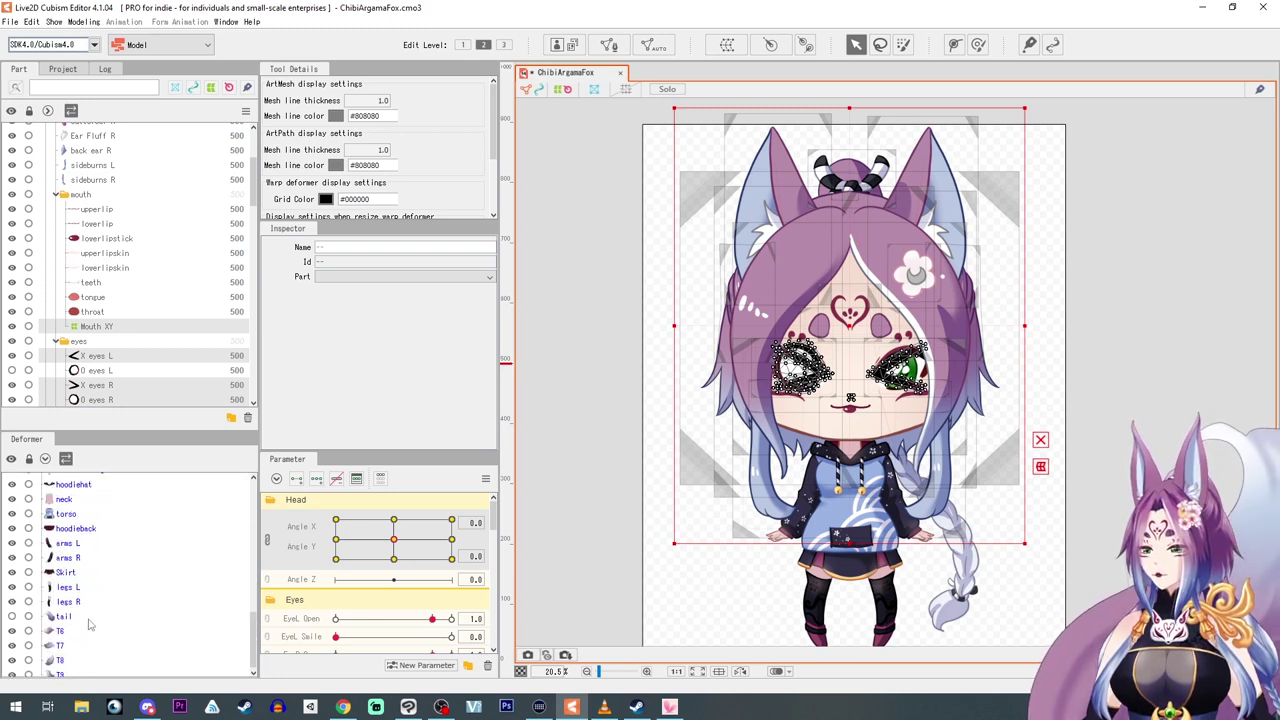
scroll(88, 625, "up", 5)
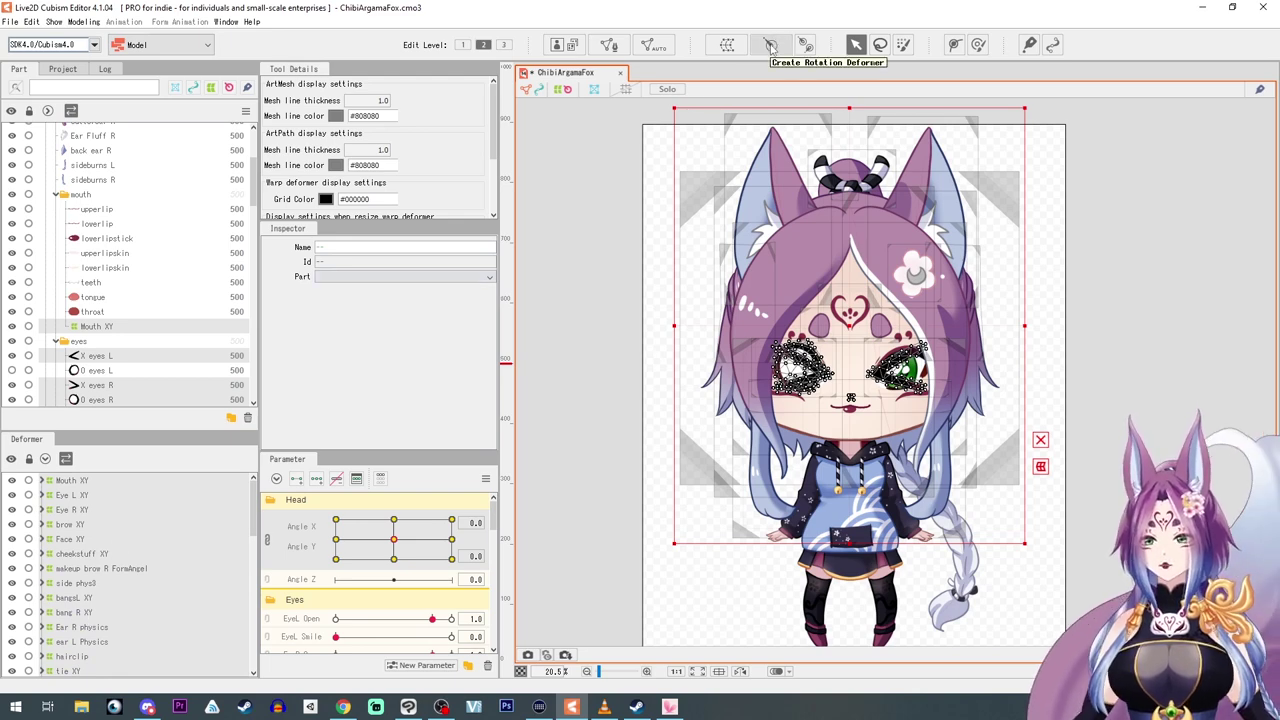
- Create a rotation deformer named Head Z as parent of the selected objects and move its pivot down to the chin
left_click(770, 47)
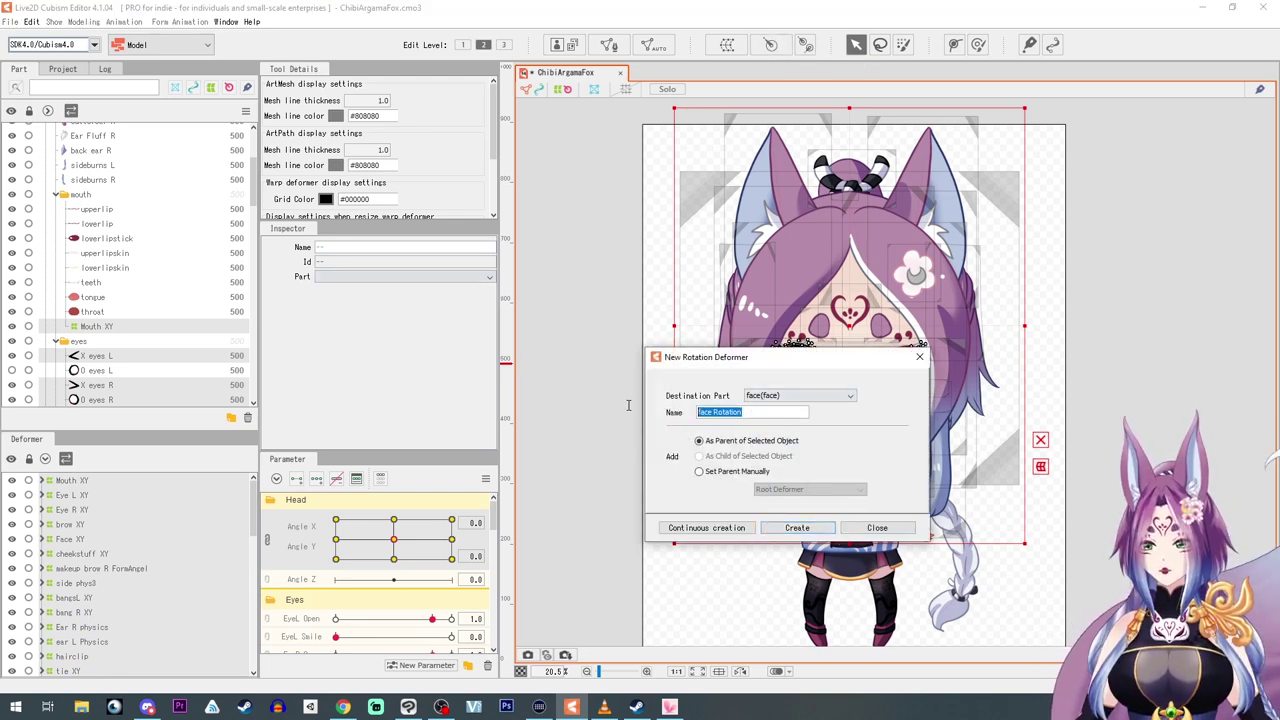
type("Head")
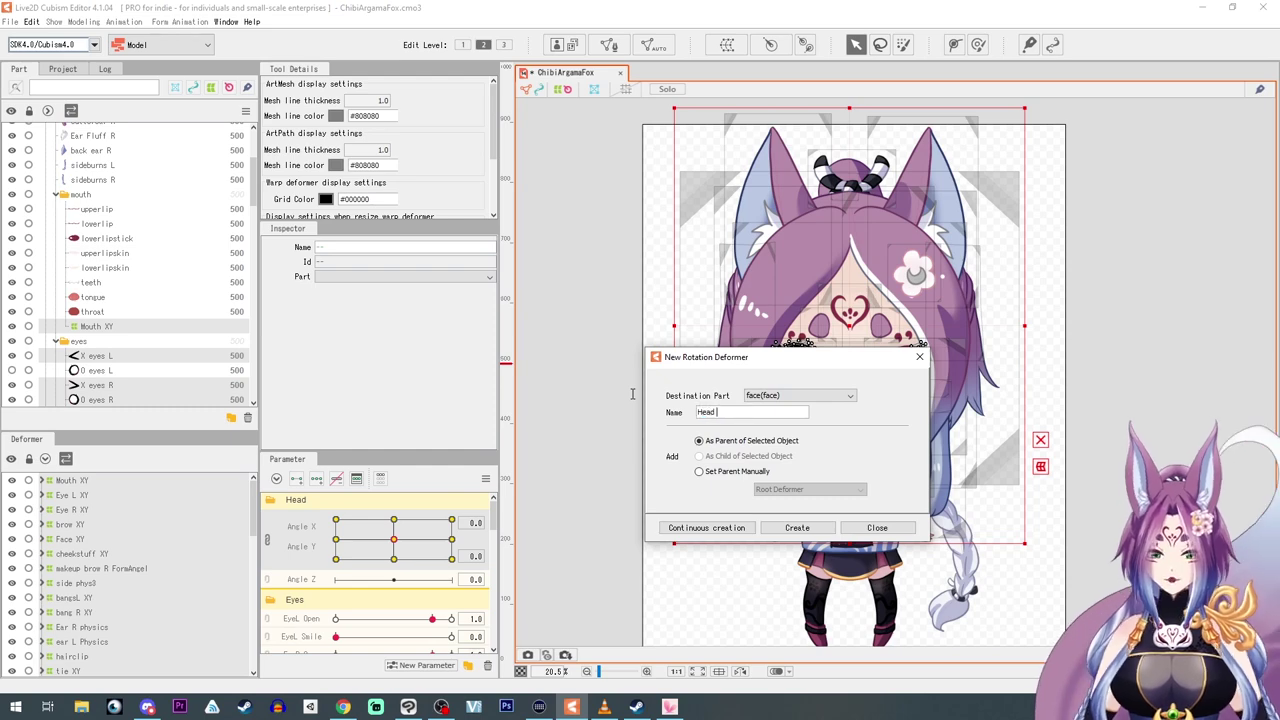
type(" Z")
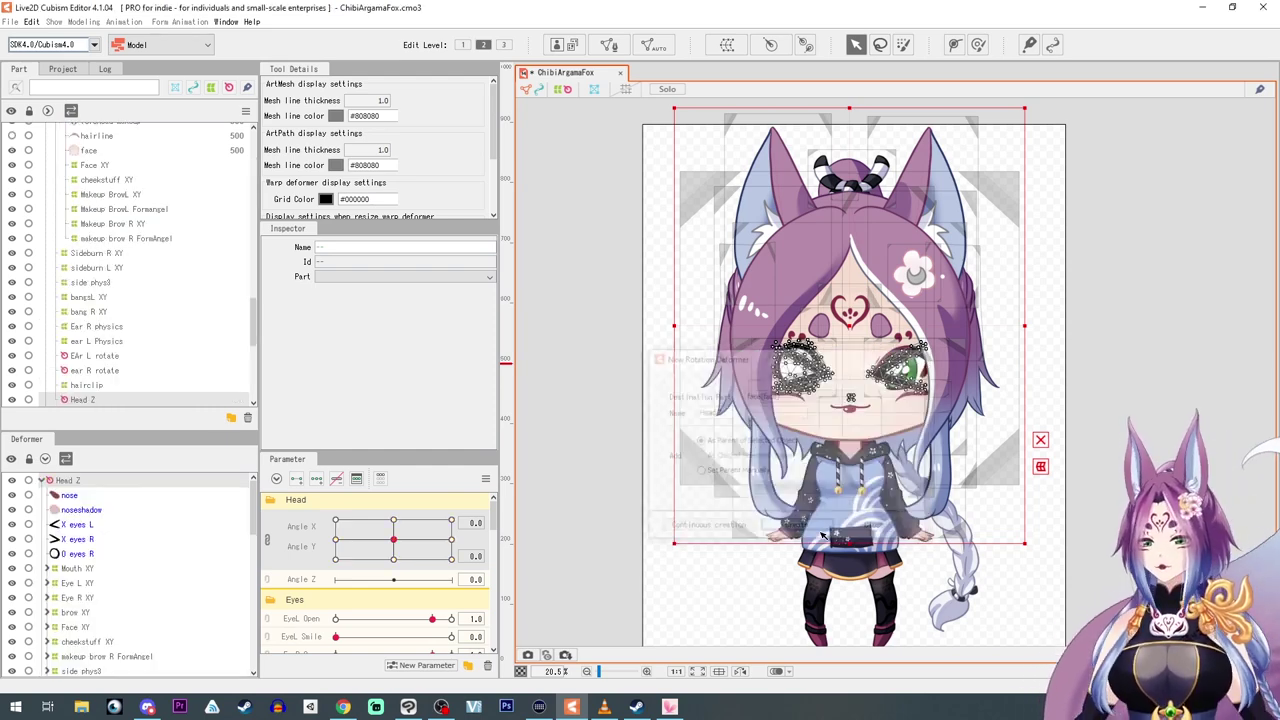
left_click(797, 527)
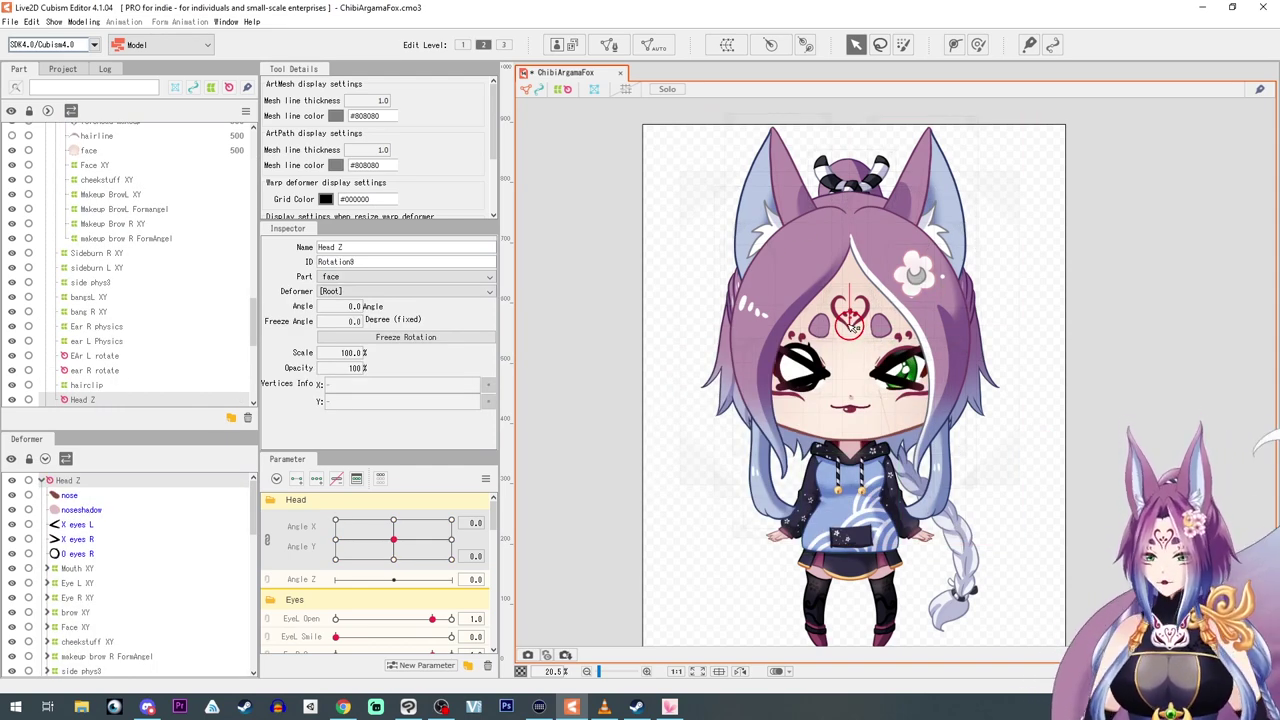
left_click_drag(853, 326, 856, 435)
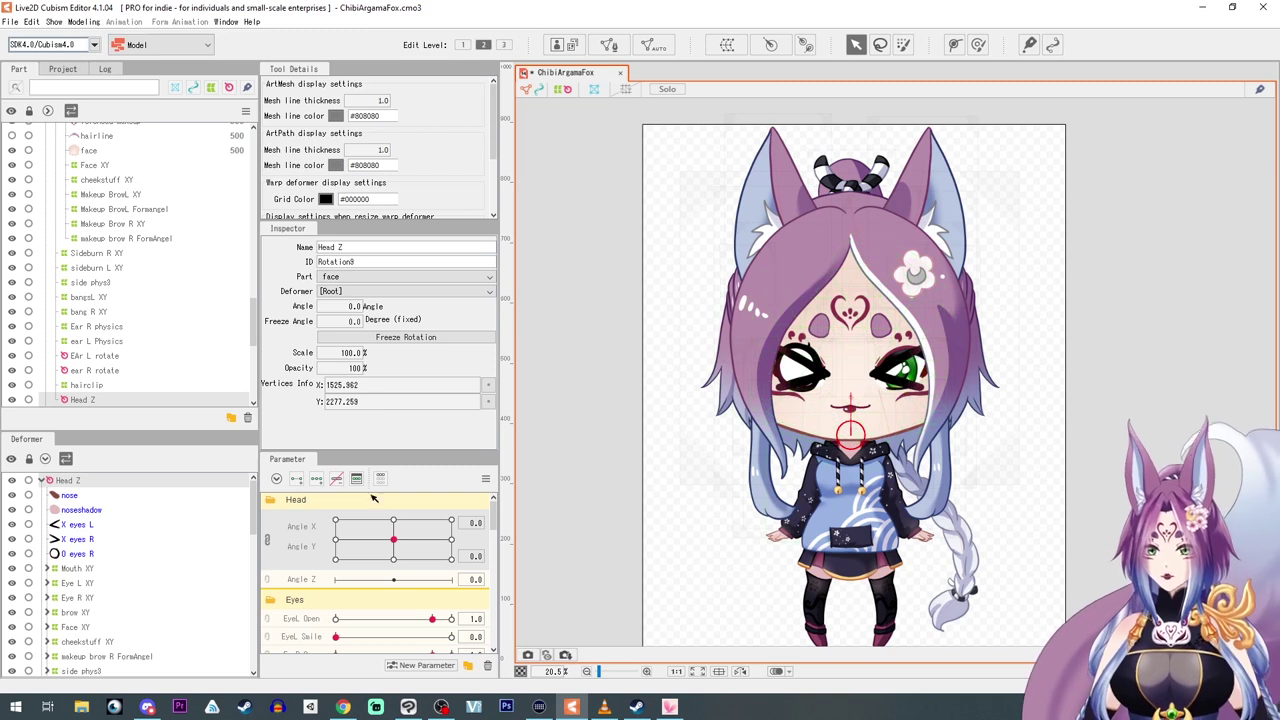
- Hide X eyes L, X eyes R and O eyes R, and check the remaining unparented meshes
left_click_drag(14, 525, 11, 556)
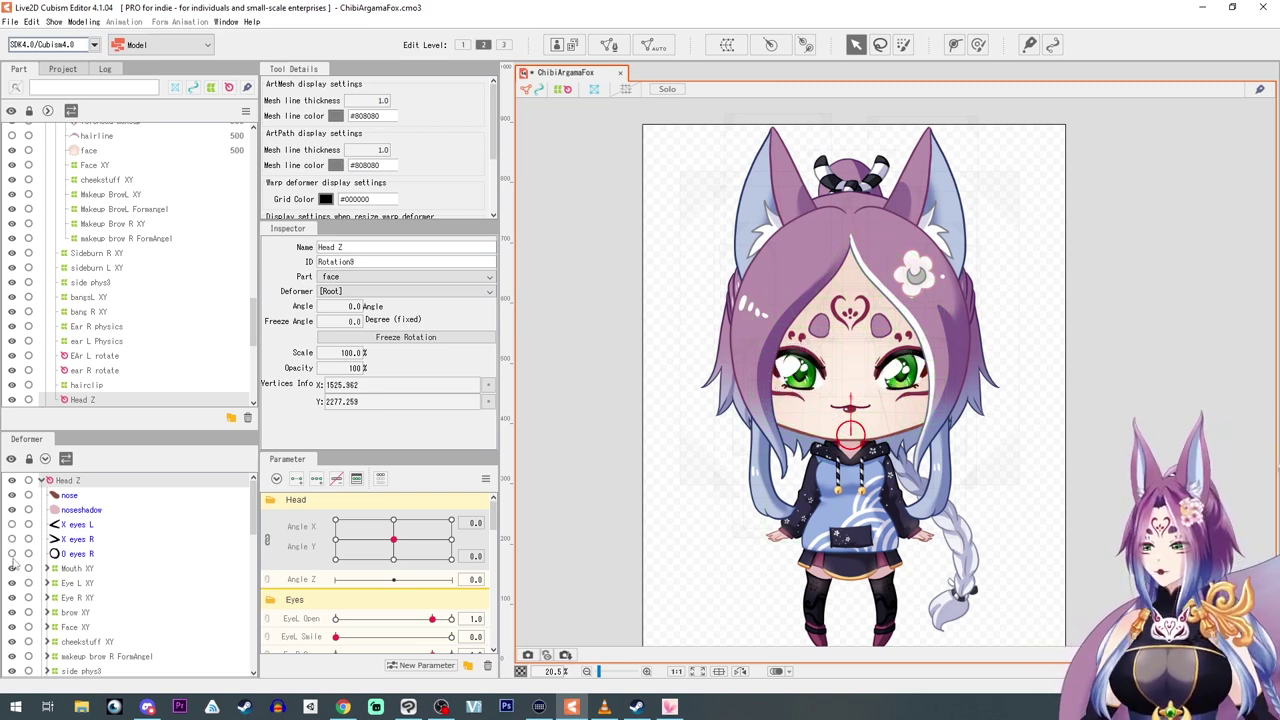
scroll(33, 568, "down", 10)
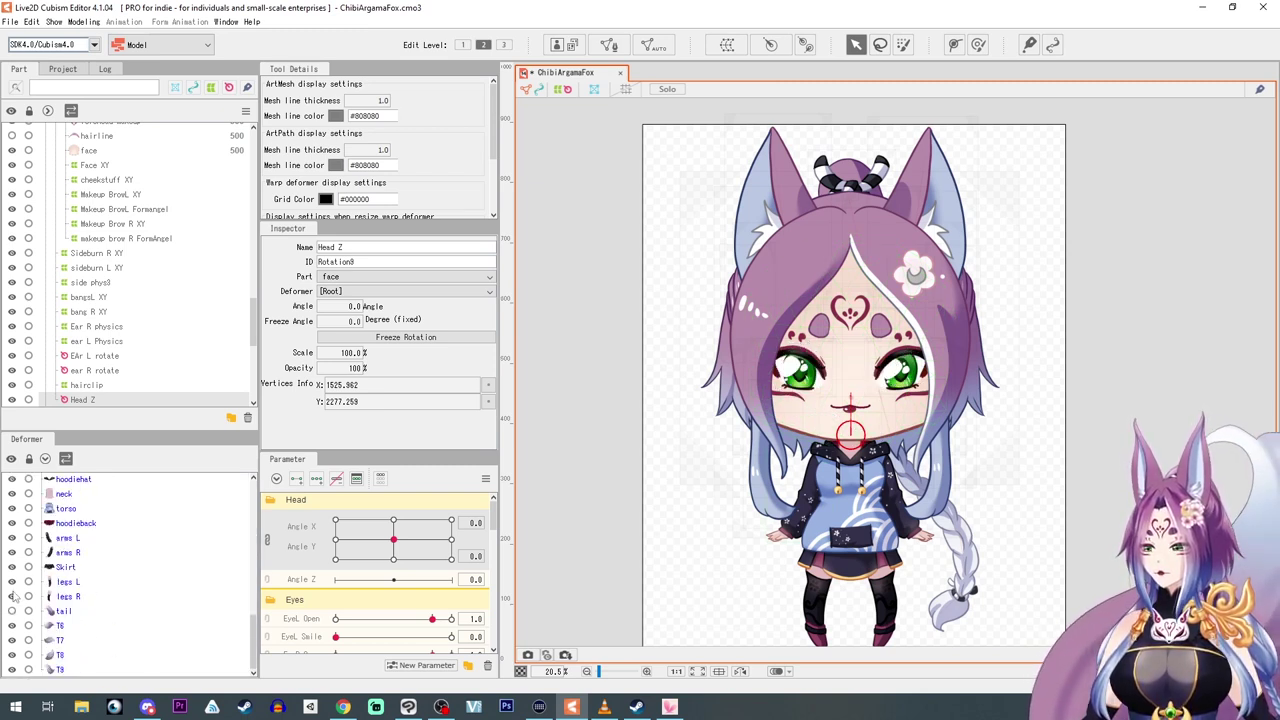
scroll(13, 597, "up", 8)
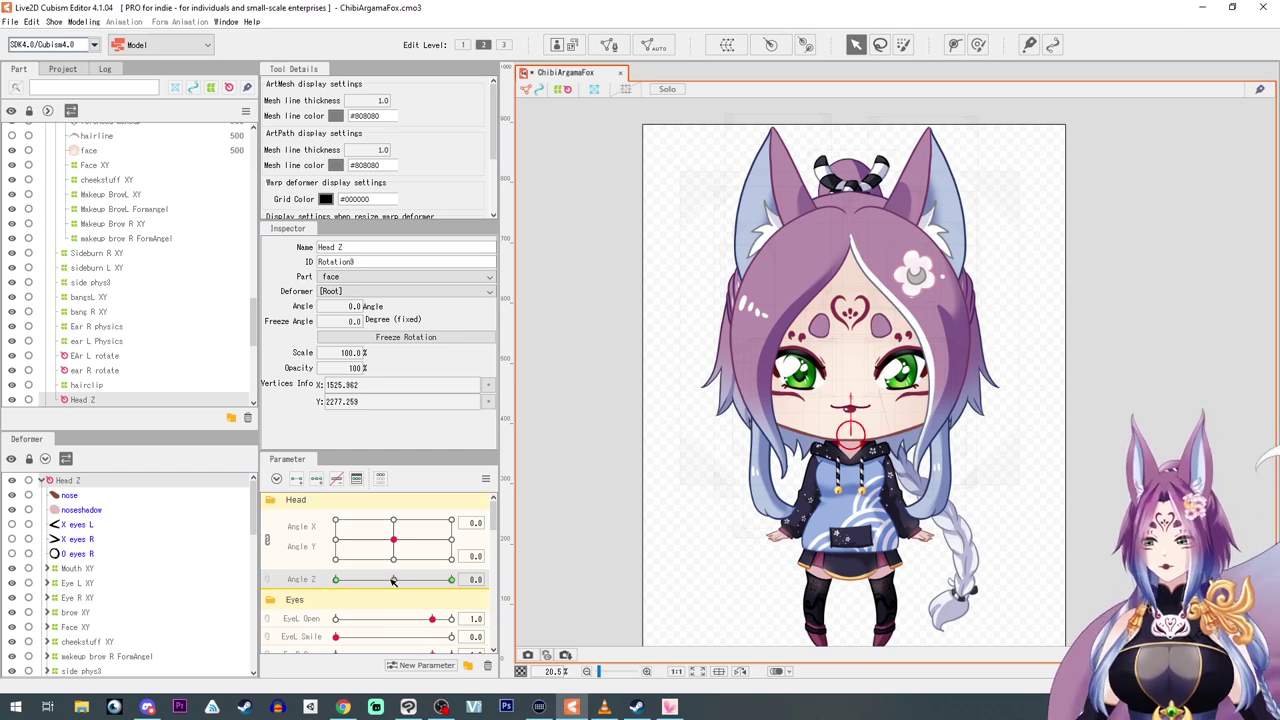
- With Angle Z at 30, tilt the Head Z deformer to an angle of 12.5 degrees
left_click_drag(393, 581, 470, 580)
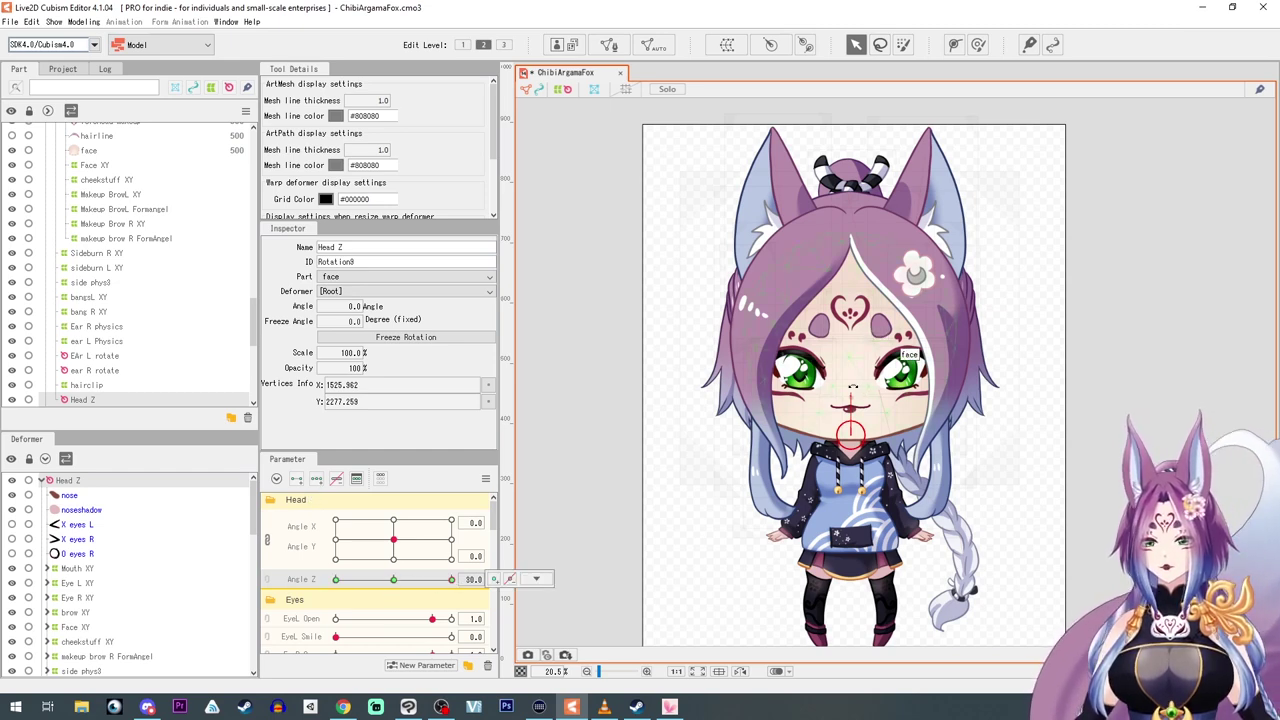
left_click_drag(900, 348, 918, 352)
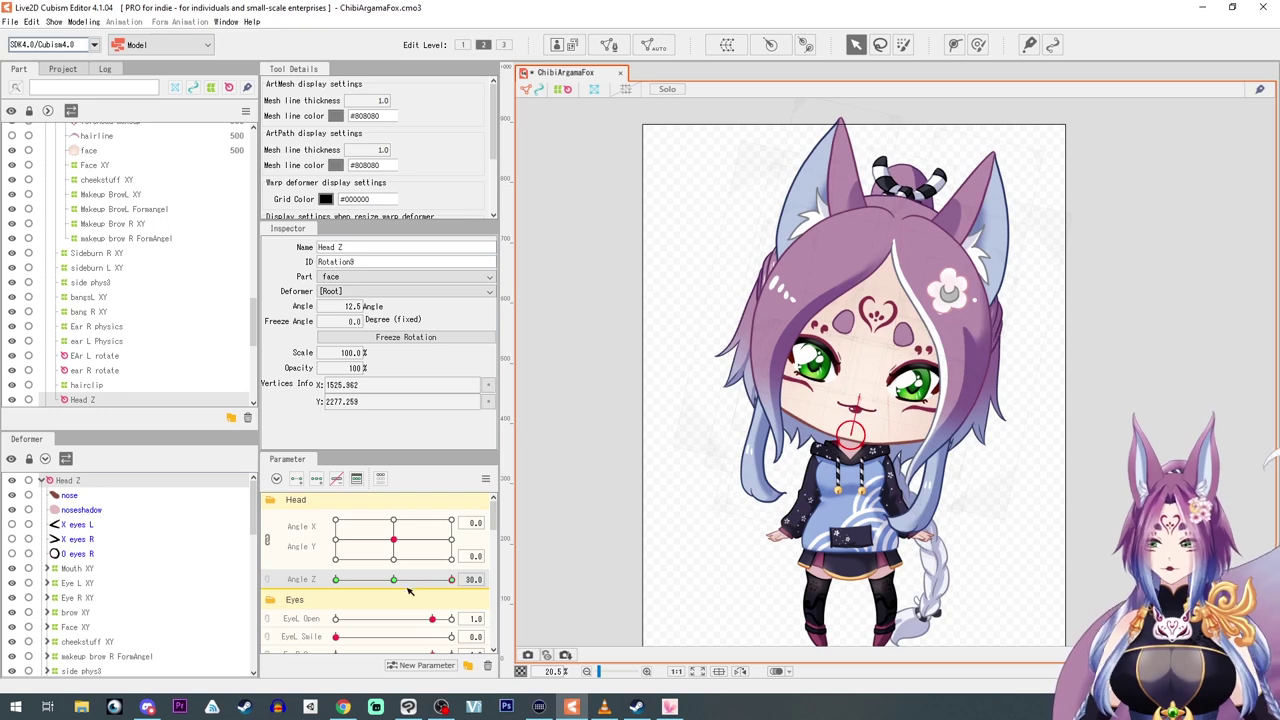
- With Angle Z at -30, tilt the Head Z deformer the opposite way to an angle of -19.2 degrees
left_click_drag(449, 580, 326, 582)
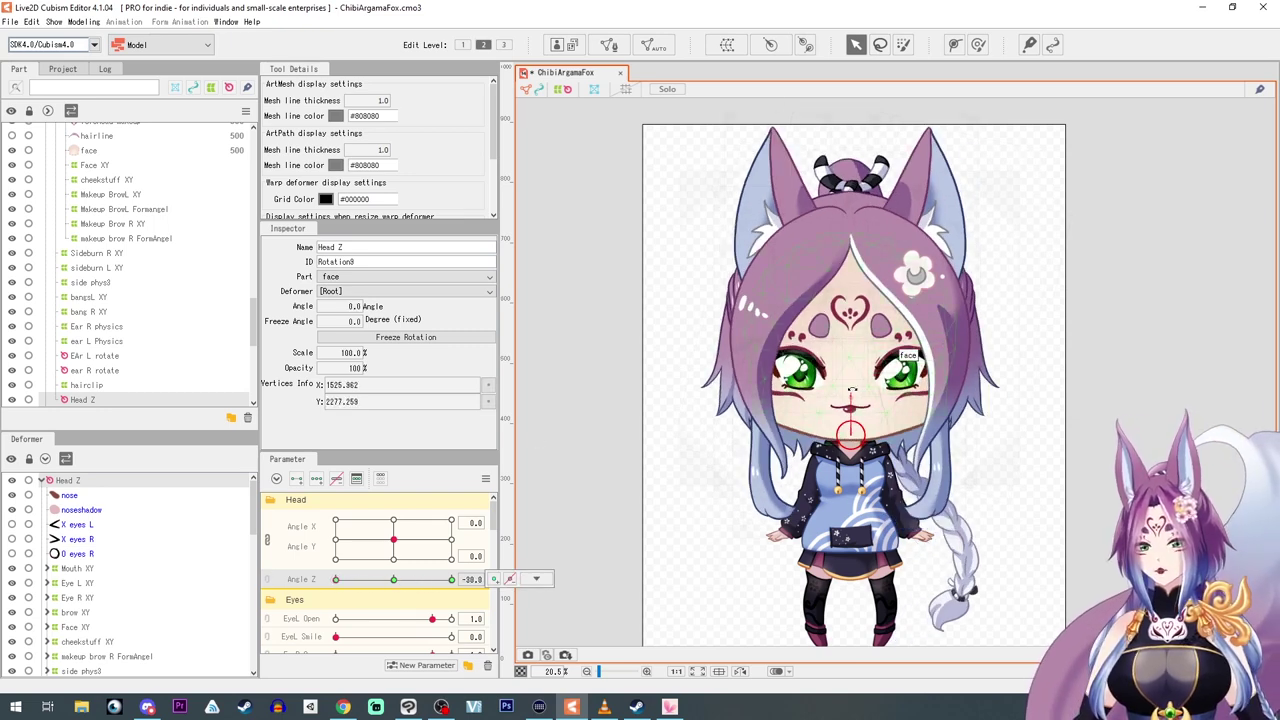
left_click_drag(902, 352, 814, 332)
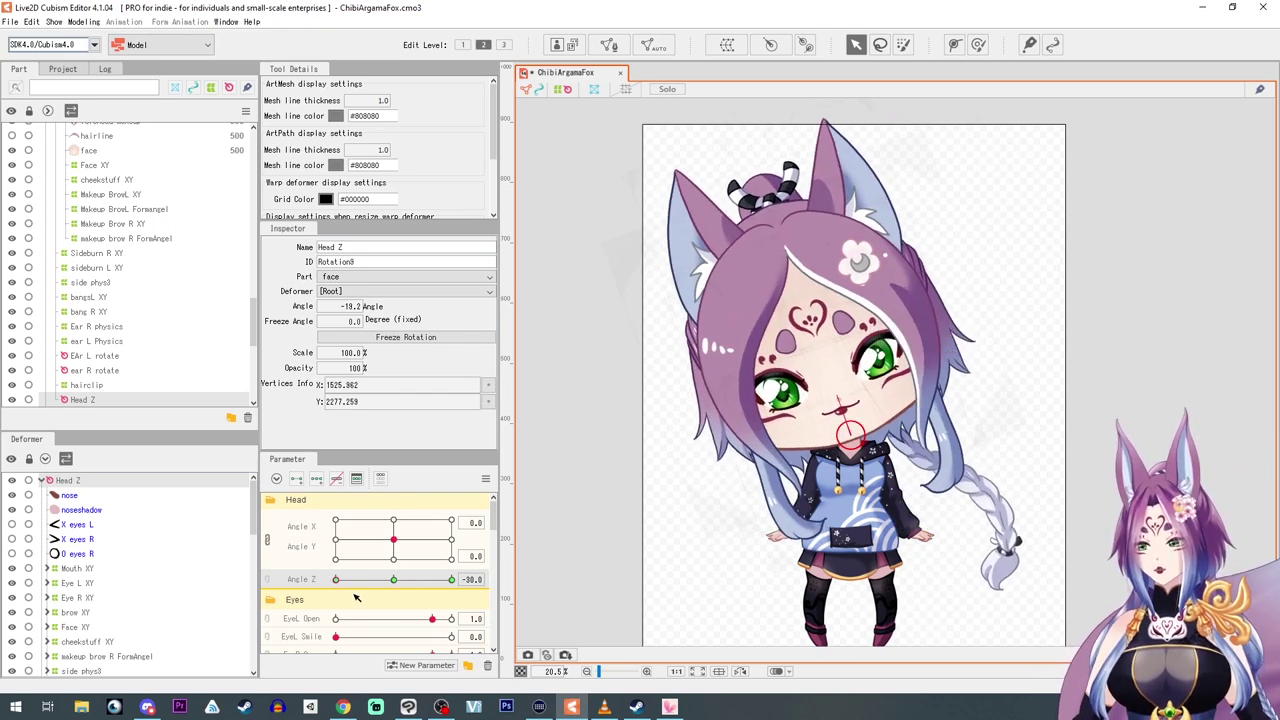
left_click_drag(337, 580, 311, 577)
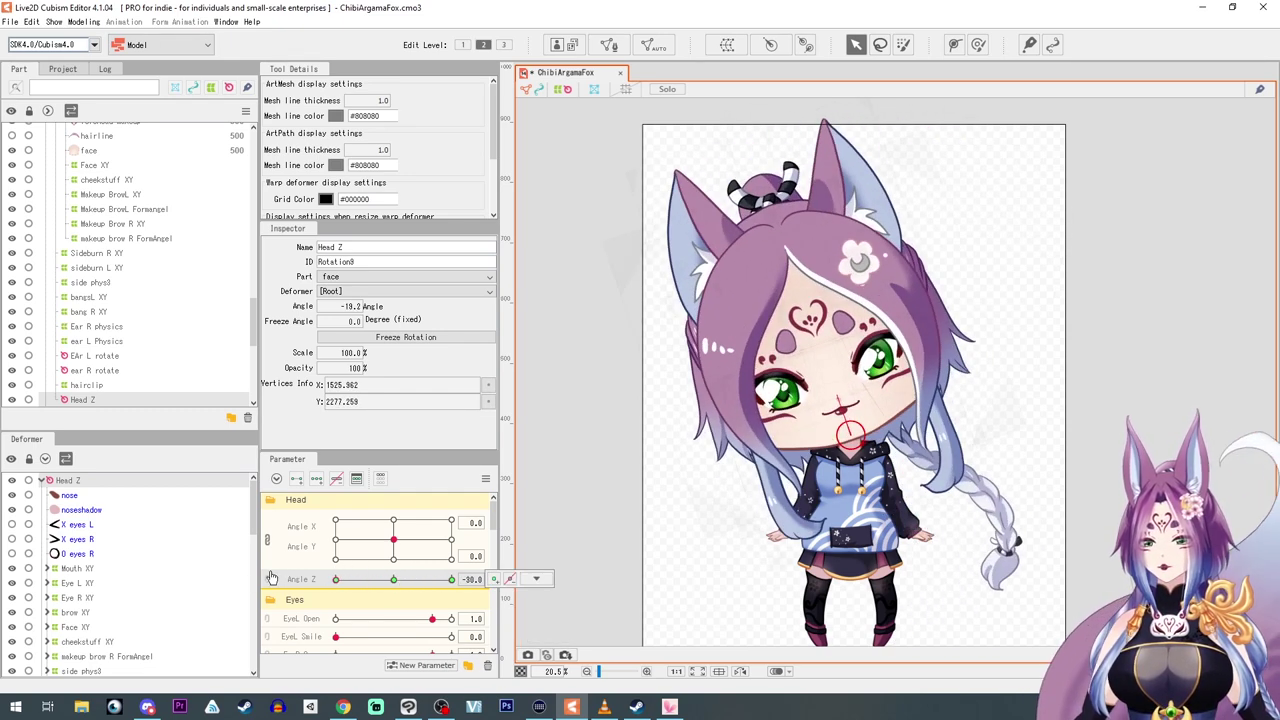
- Create a rotation deformer named sideburnRZ as parent of the Sideburn R XY warp deformer inside side phys3
left_click(774, 518)
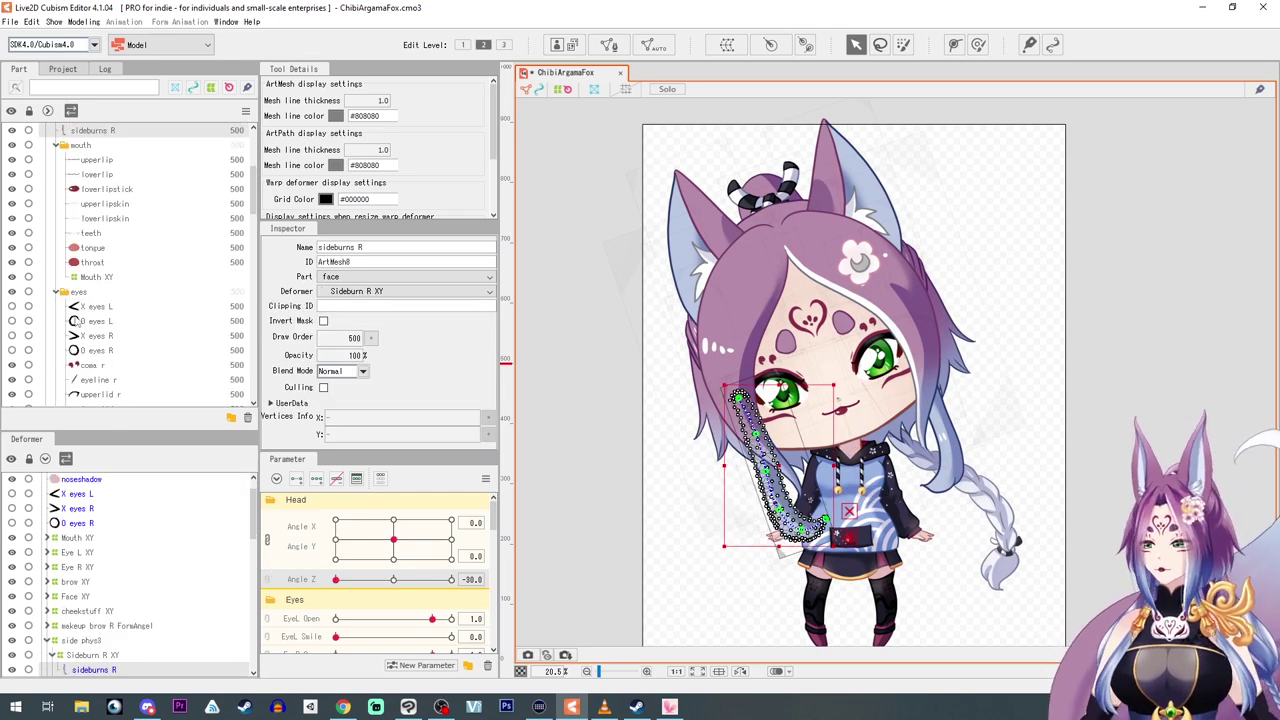
scroll(85, 530, "down", 2)
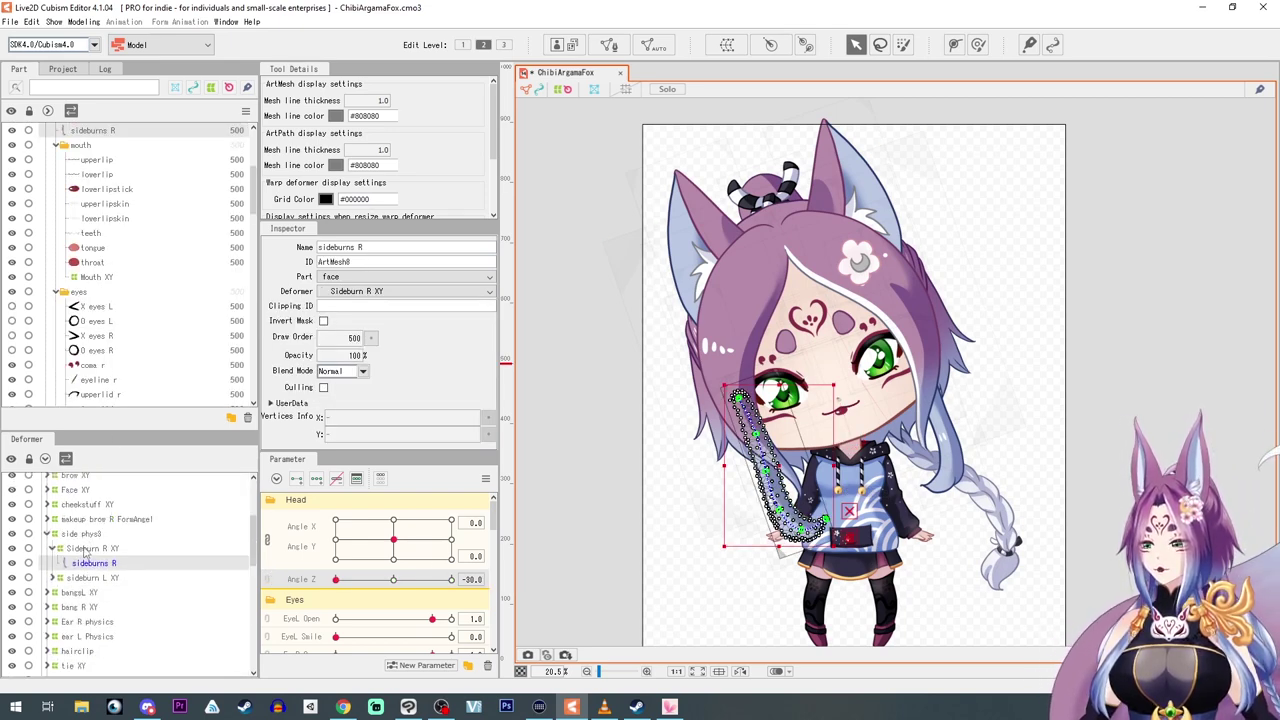
left_click(82, 535)
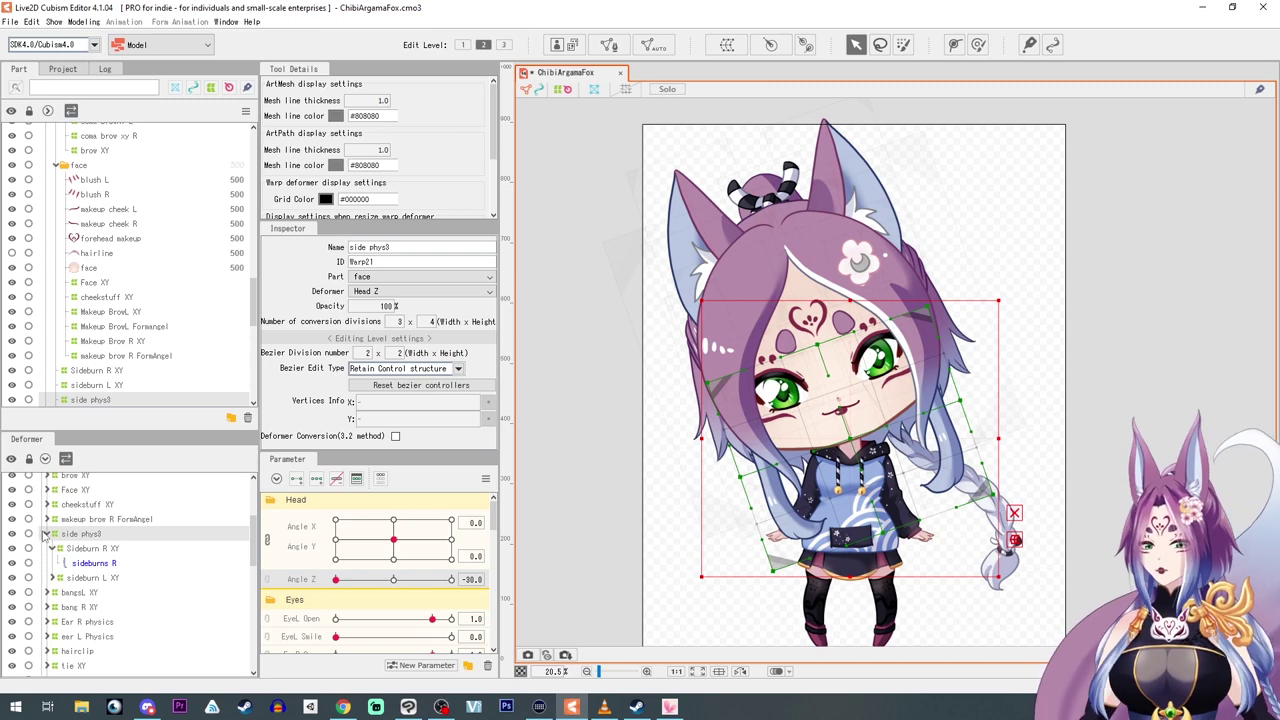
left_click(80, 550)
left_click(52, 548)
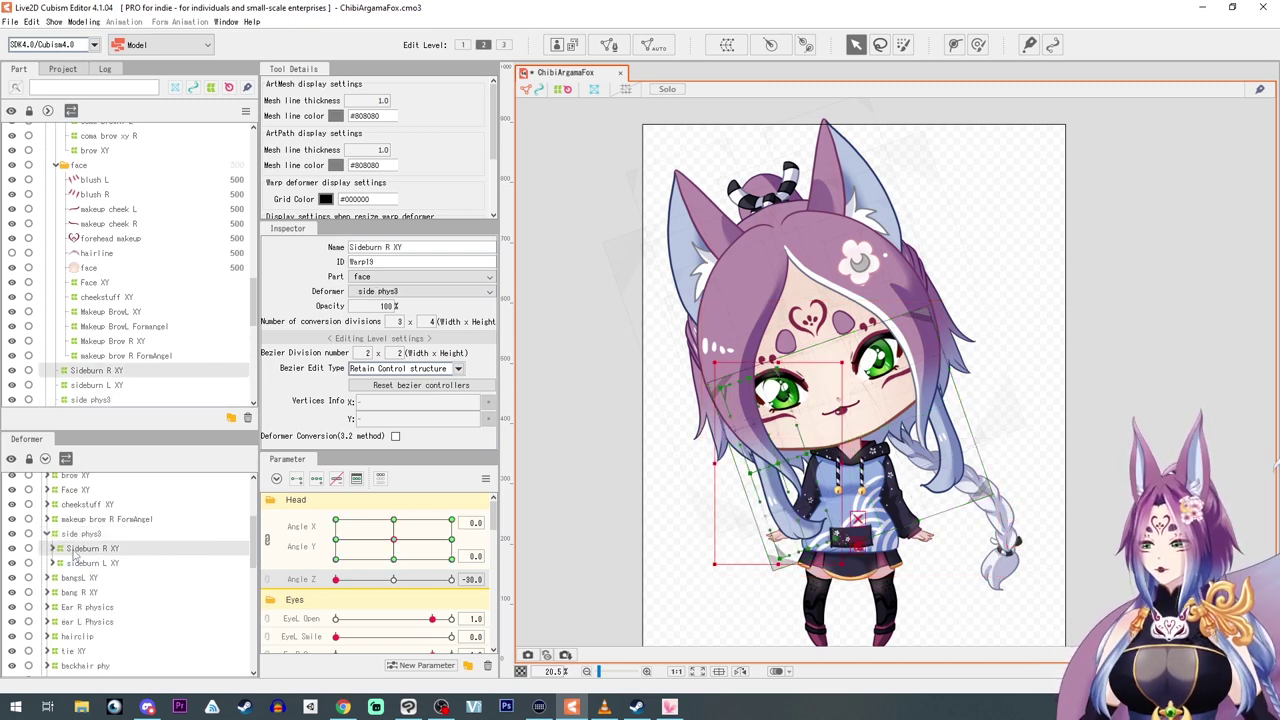
left_click(770, 44)
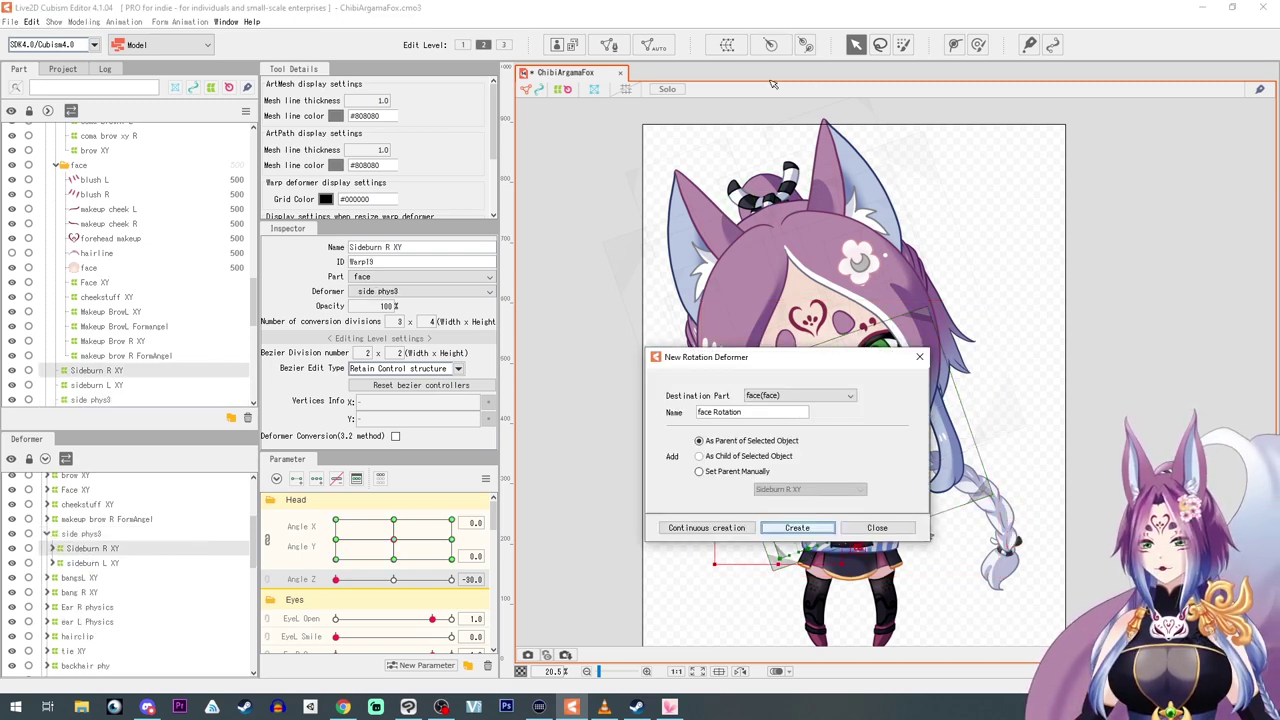
left_click(775, 417)
type("sideburnRZ")
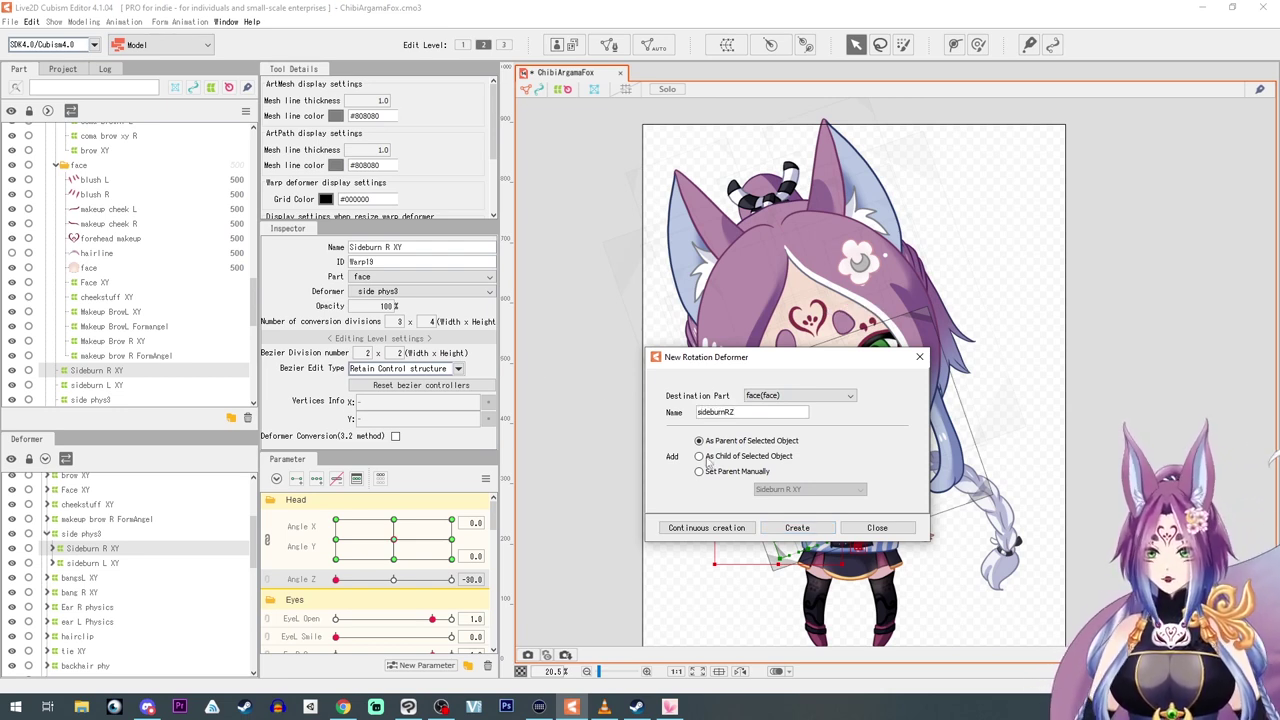
left_click(820, 537)
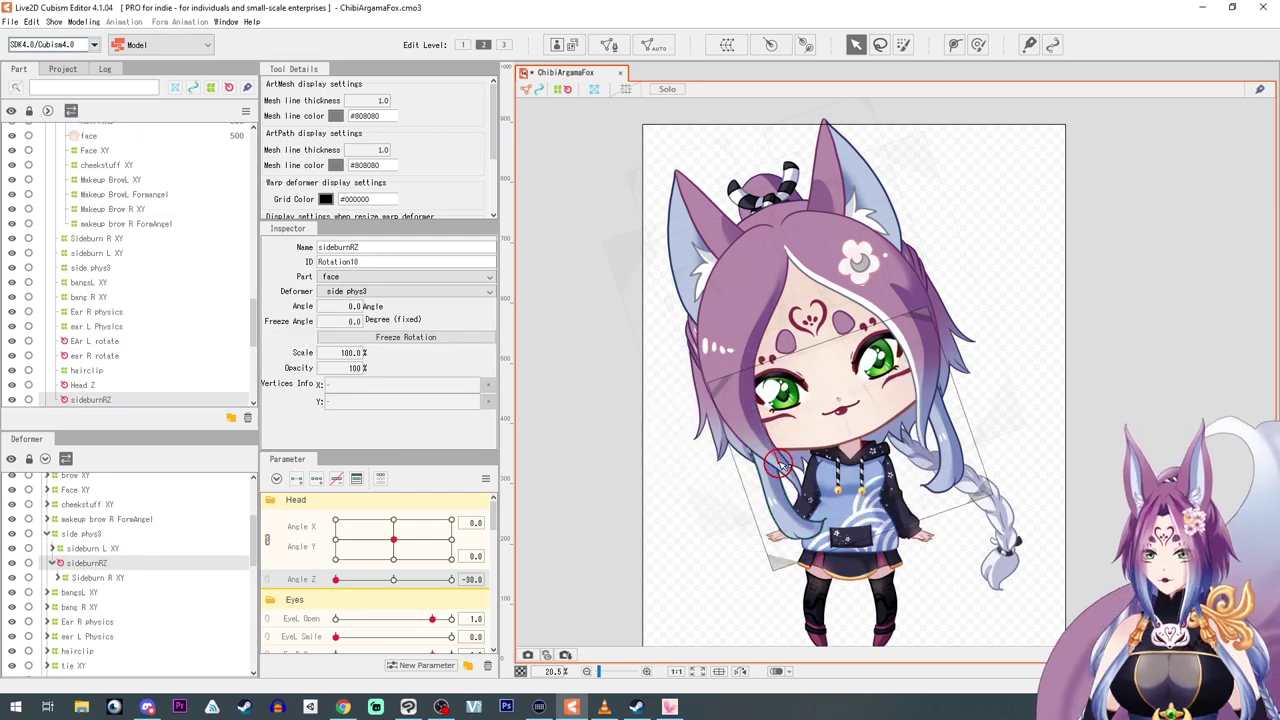
- Move sideburnRZ's pivot up to the root of the sideburn beside the eye and point its handle straight down, at 179.2 degrees
left_click_drag(781, 462, 776, 441)
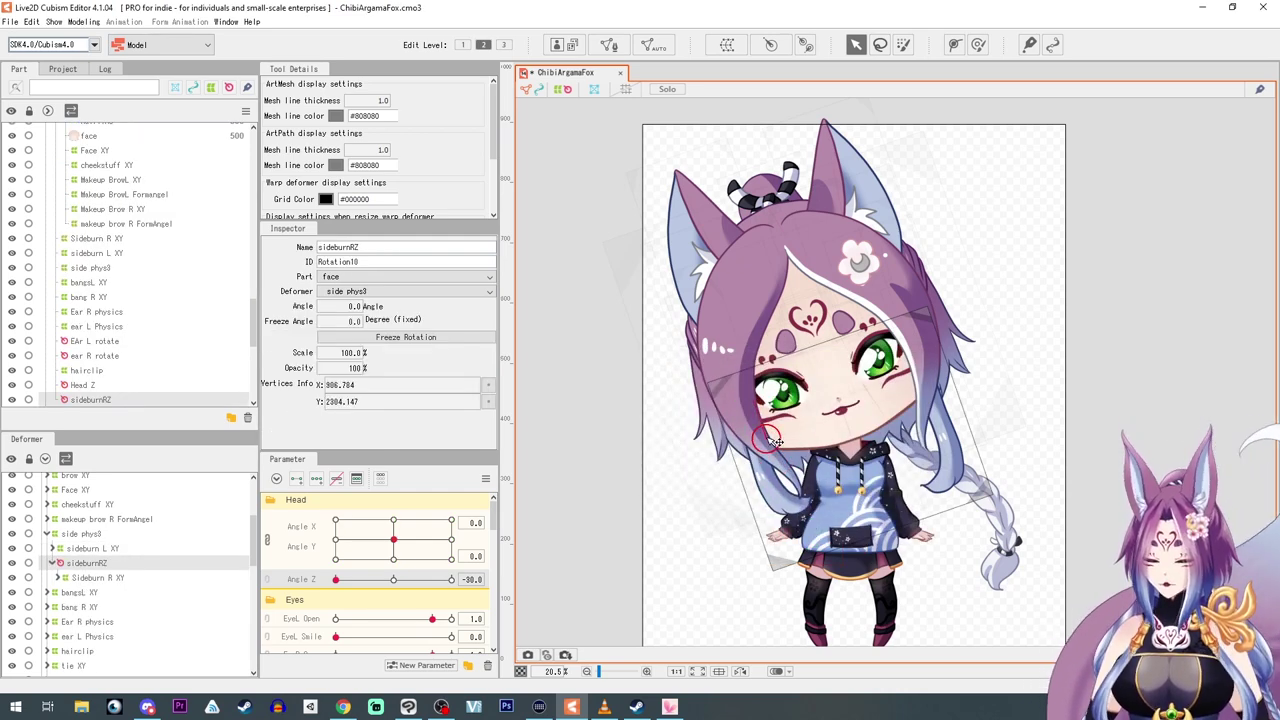
key("ctrl+z")
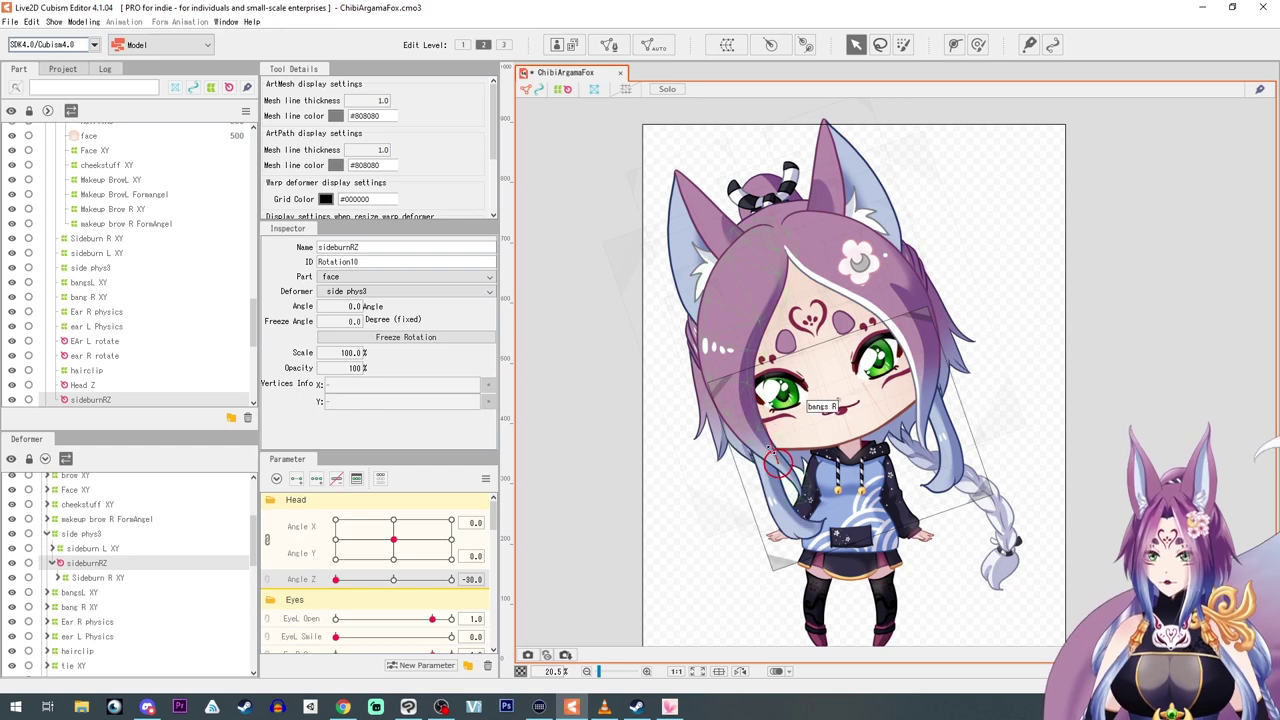
left_click_drag(778, 462, 777, 503)
left_click(393, 581)
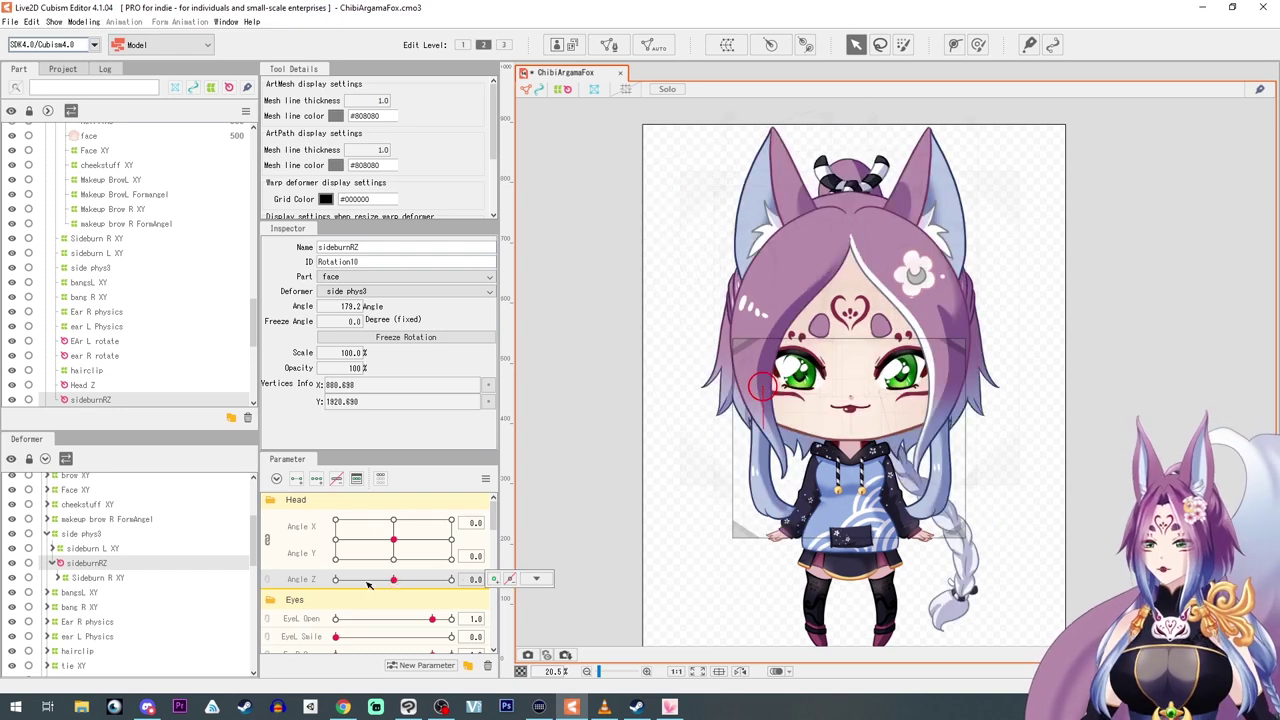
- Key sideburnRZ to Angle Z at -30, 0 and 30, counter-rotating the sideburn at -30 and setting 166.9 degrees at 30
left_click_drag(394, 581, 334, 583)
mouse_move(769, 455)
left_mouse_down()
mouse_move(738, 456)
mouse_move(760, 460)
left_mouse_up()
left_click(451, 579)
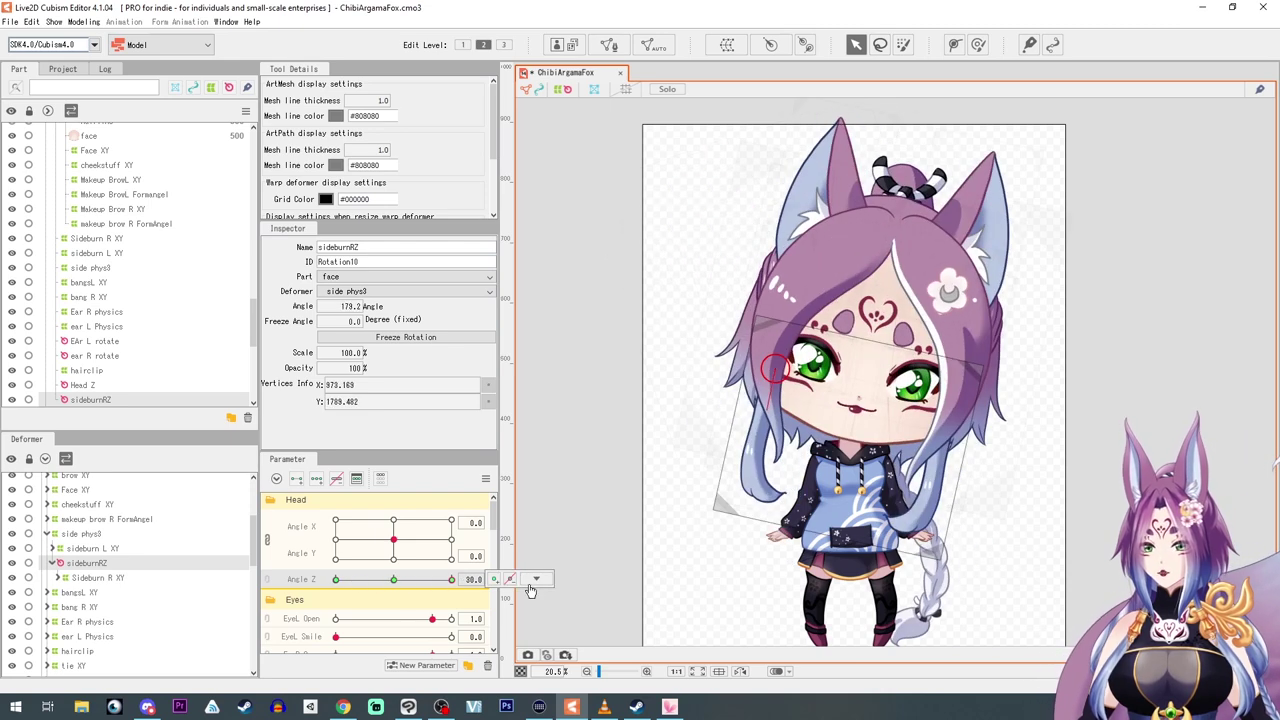
left_click_drag(762, 412, 773, 414)
mouse_move(393, 543)
left_mouse_down()
mouse_move(365, 540)
mouse_move(420, 538)
mouse_move(365, 540)
mouse_move(394, 540)
left_mouse_up()
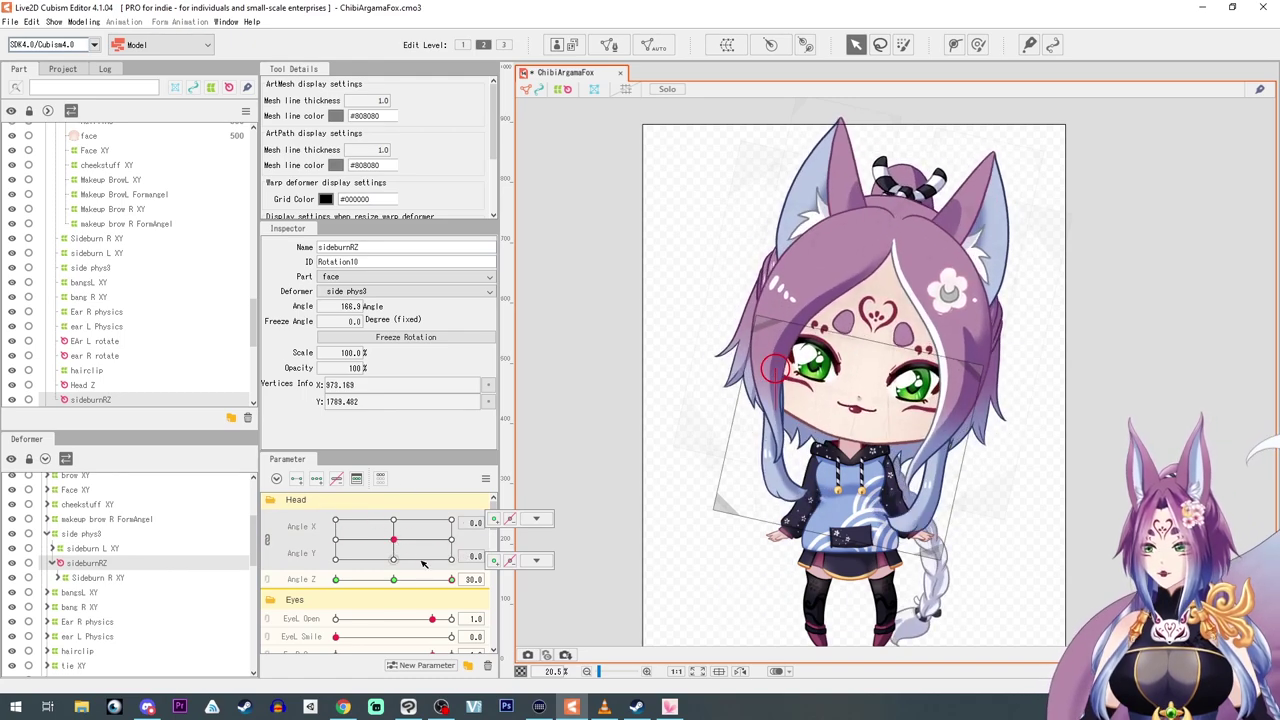
left_click_drag(451, 579, 396, 582)
- Create a rotation deformer named SideburnLZ as parent of sideburn L XY, placing its pivot at the sideburn's root with the handle pointing down
left_click(78, 579)
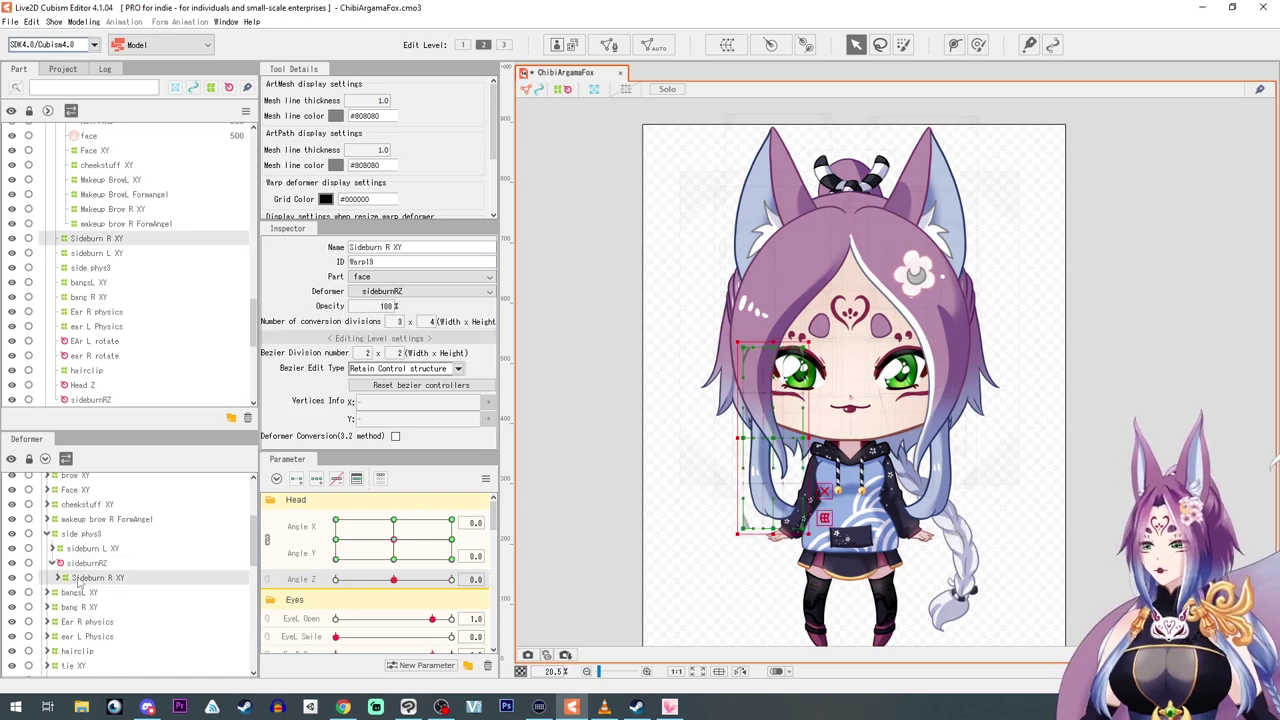
left_click(80, 549)
left_click(770, 45)
double_click(777, 413)
type("SideburnLZ")
key("Return")
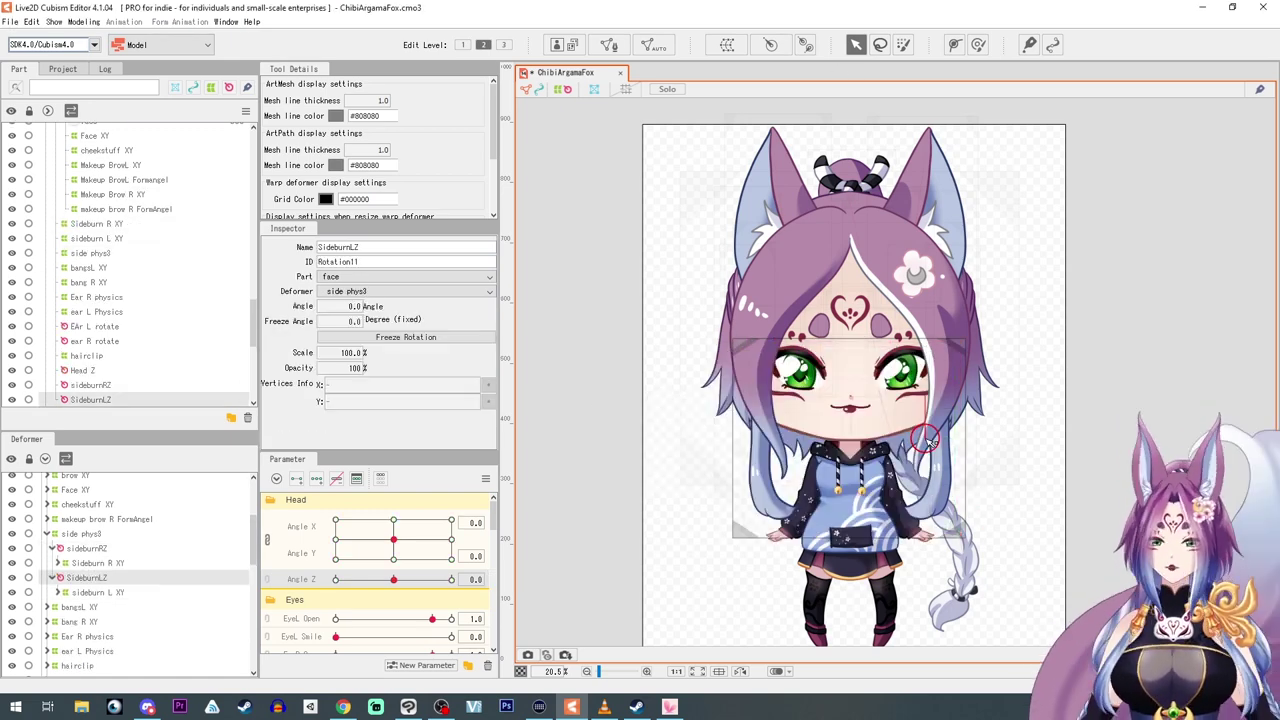
left_click_drag(928, 440, 945, 393)
left_click_drag(944, 352, 944, 435)
- Key SideburnLZ to three Angle Z points, counter-rotating the sideburn at -30 and turning it to about -189 degrees at 30
left_click(317, 479)
left_click_drag(394, 580, 336, 580)
left_click_drag(937, 405, 924, 407)
left_click_drag(336, 580, 452, 580)
left_click_drag(936, 452, 949, 454)
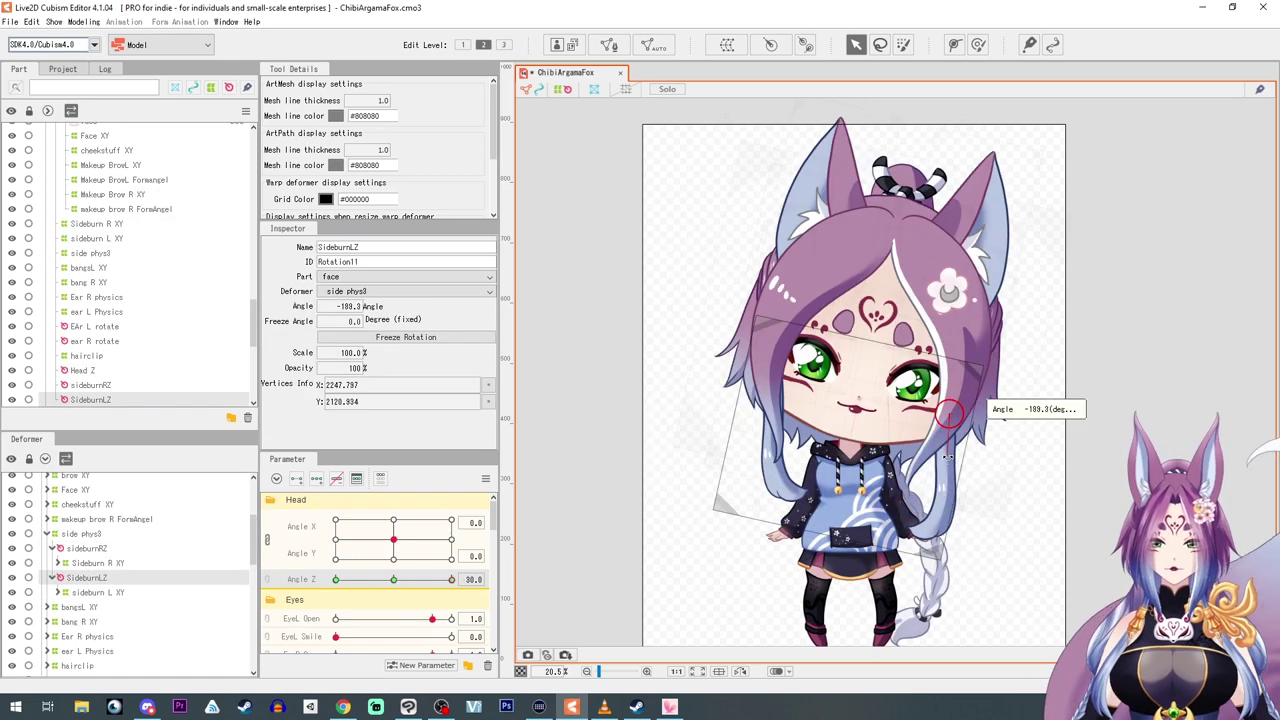
left_click_drag(452, 580, 369, 576)
left_click(394, 580)
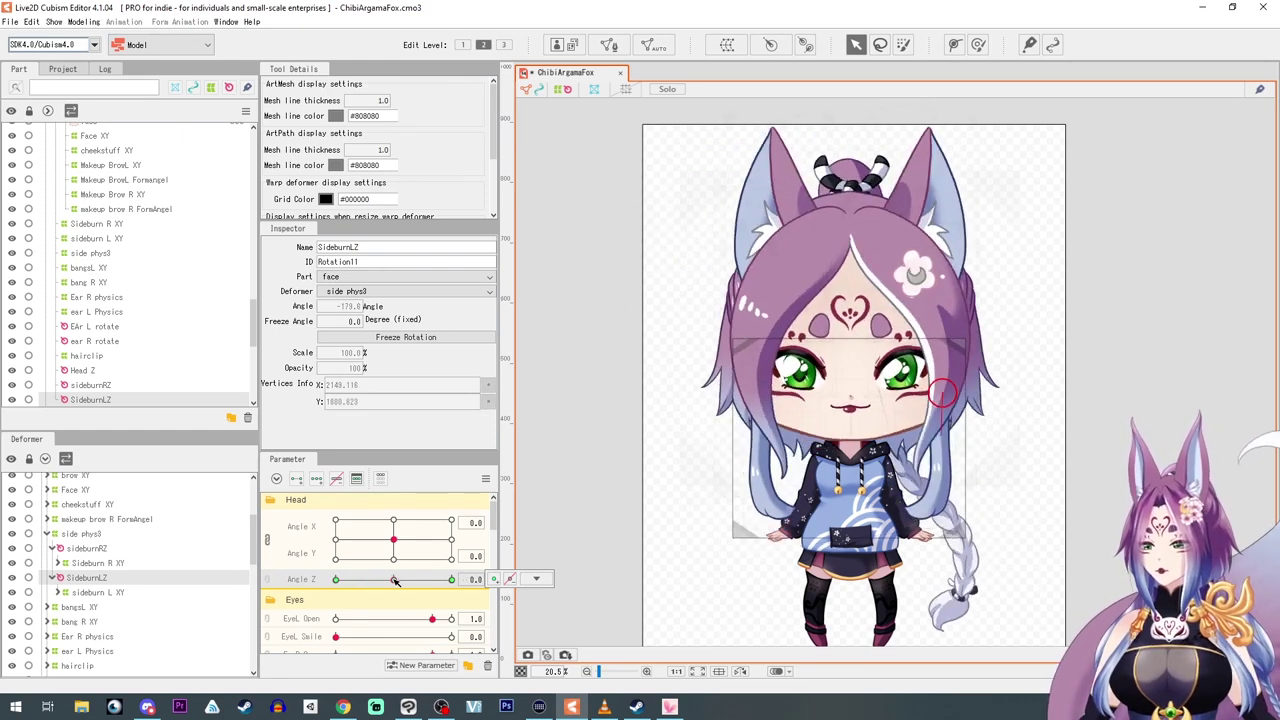
- Look up the BackBraid parameters and select the back Rotation deformer under Braid XY that holds the first braid segment
scroll(322, 582, "down", 5)
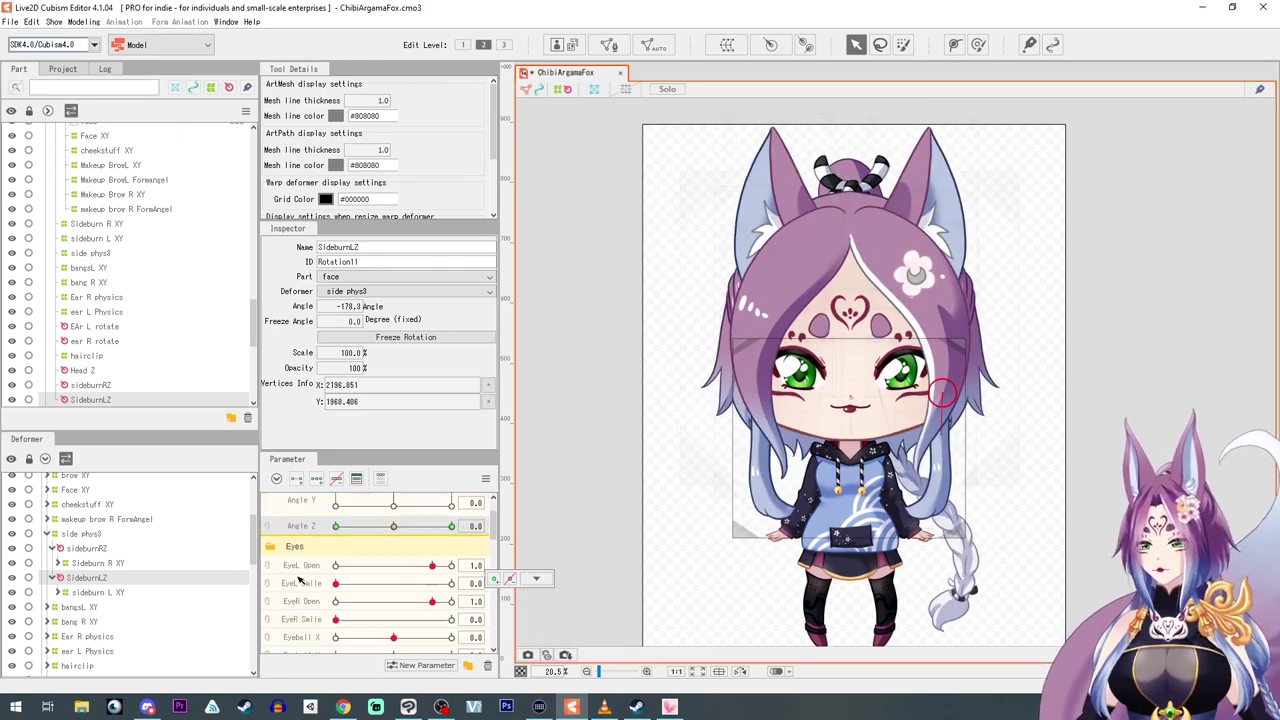
scroll(322, 582, "down", 5)
left_click(308, 554)
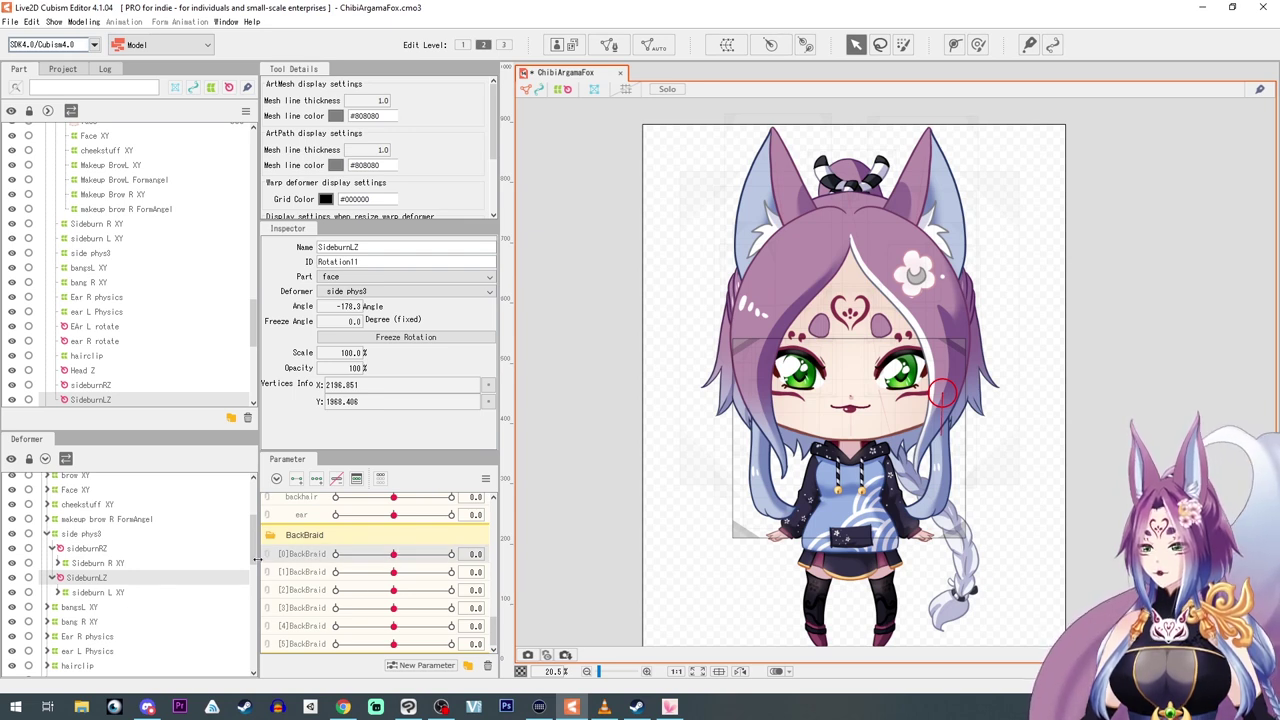
scroll(22, 628, "down", 5)
left_click(66, 460)
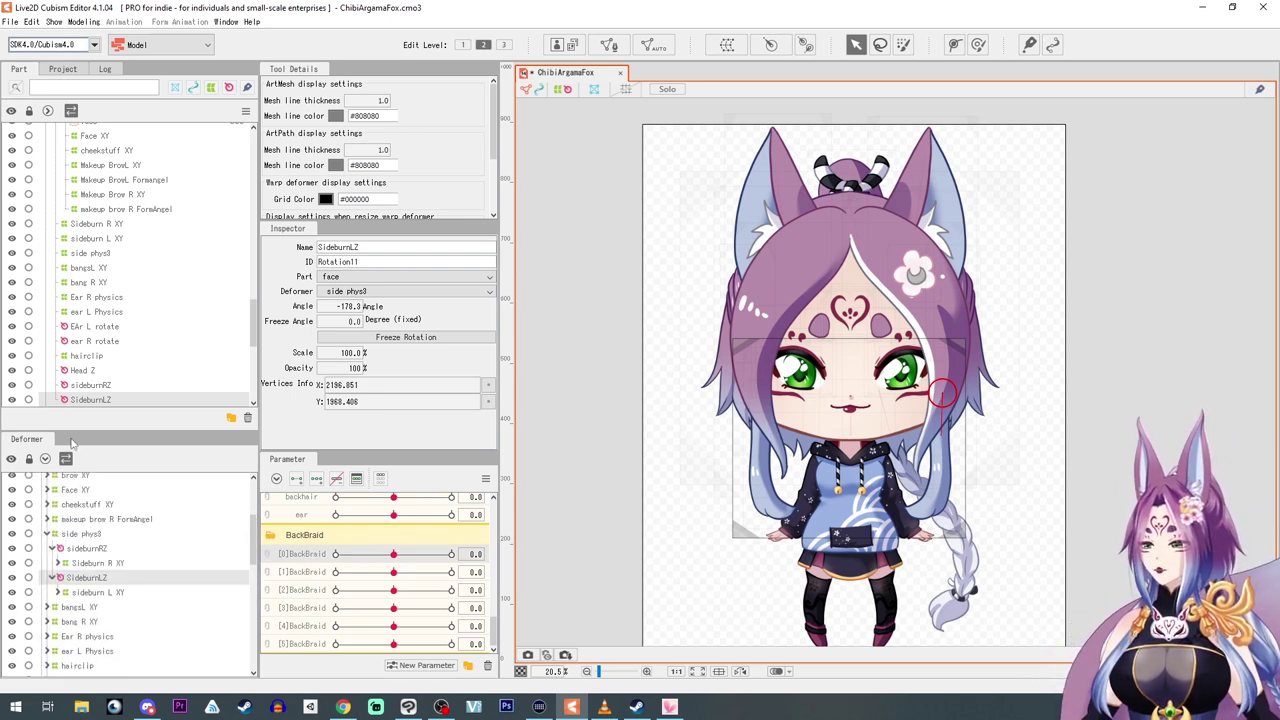
scroll(66, 585, "up", 2)
left_click(46, 589)
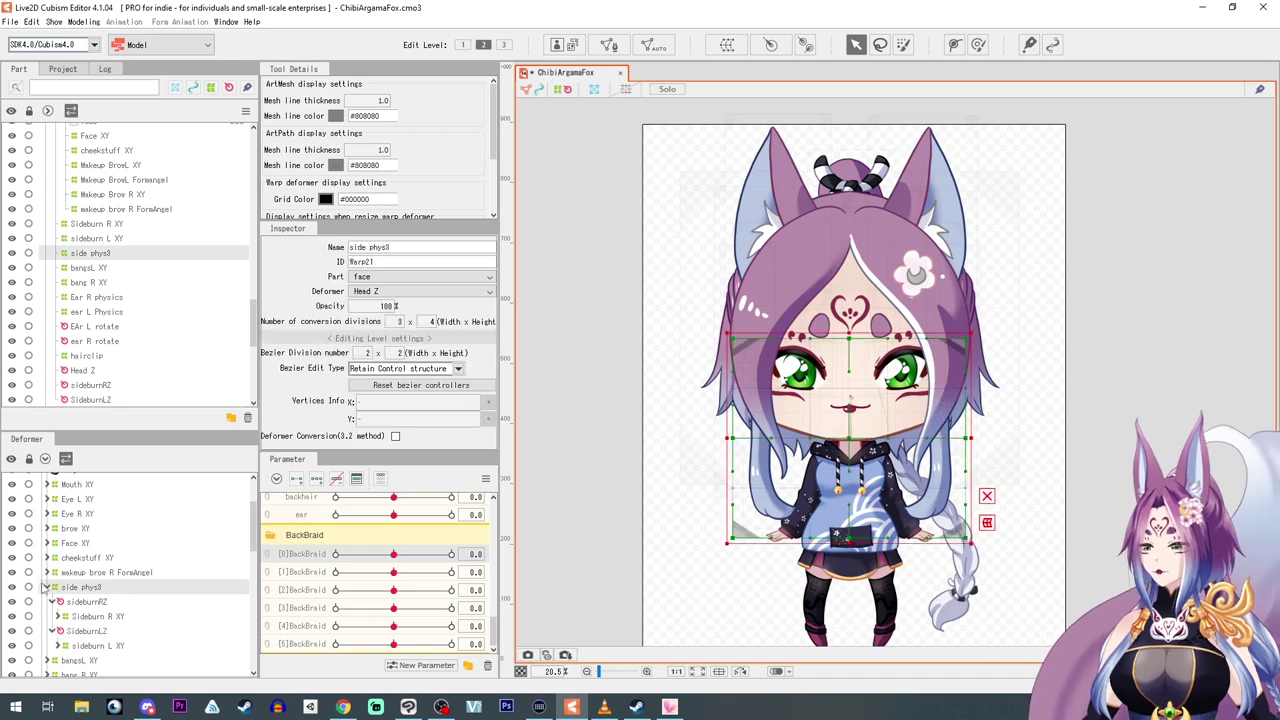
left_click(853, 170)
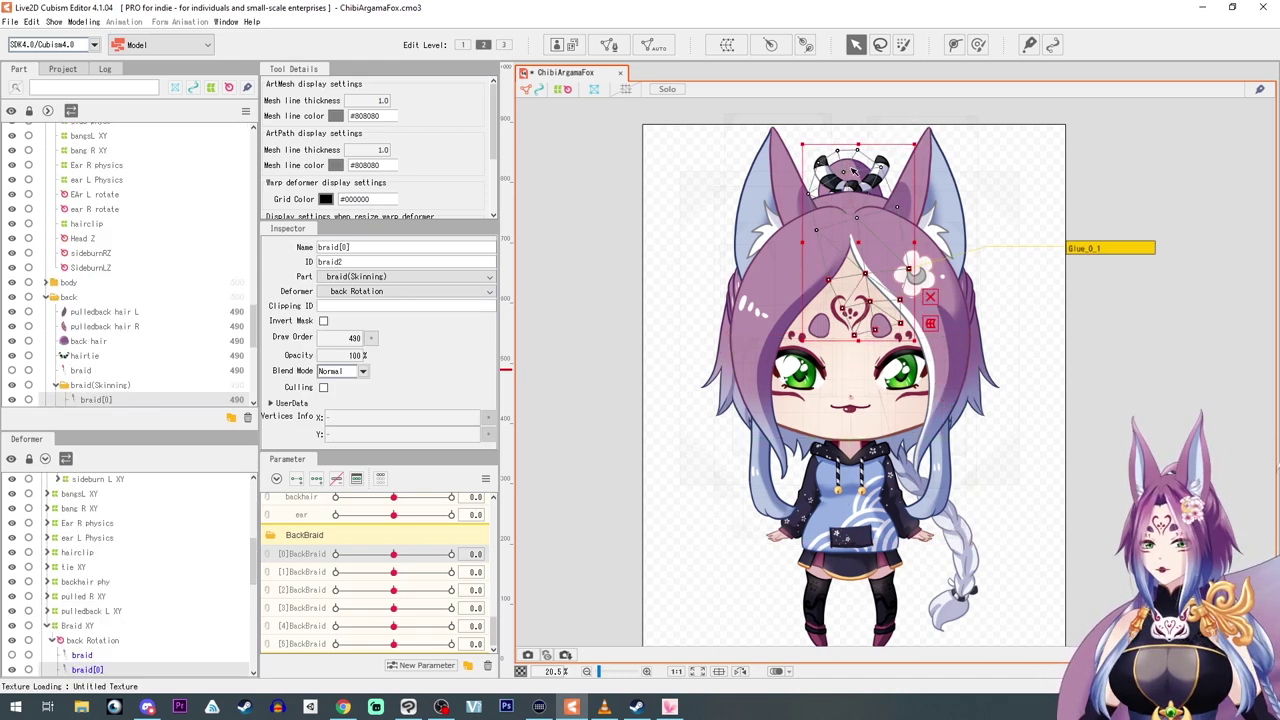
scroll(66, 590, "up", 5)
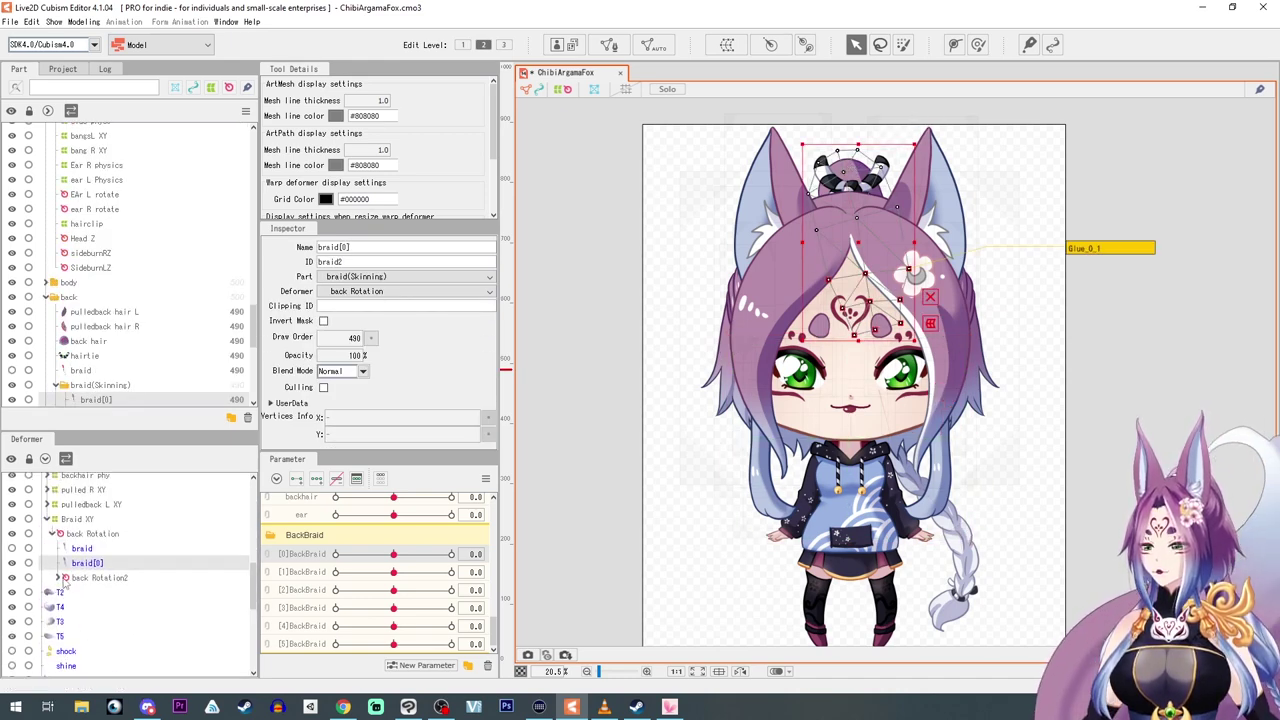
left_click(90, 534)
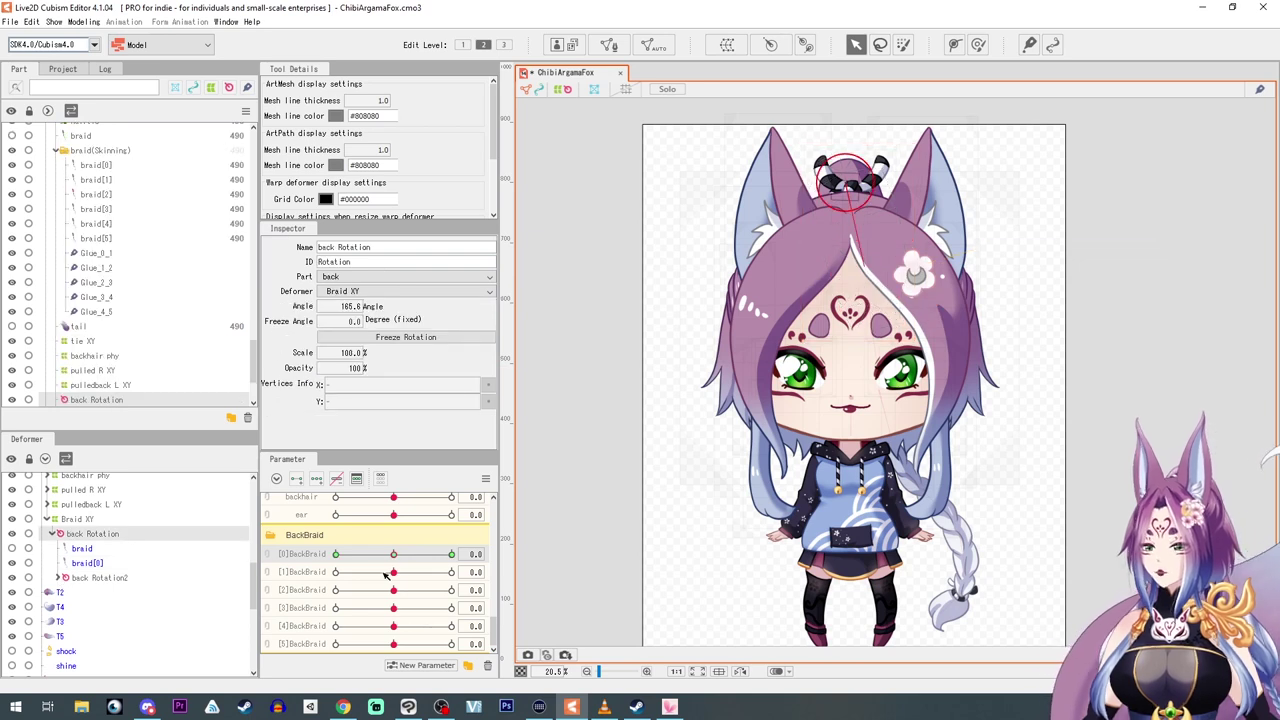
mouse_move(393, 554)
left_mouse_down()
mouse_move(355, 562)
mouse_move(394, 557)
left_mouse_up()
- Key back Rotation to Angle Z, counter-rotating the braid at -30 and setting its angle to 157.9 degrees at 30
scroll(363, 543, "up", 10)
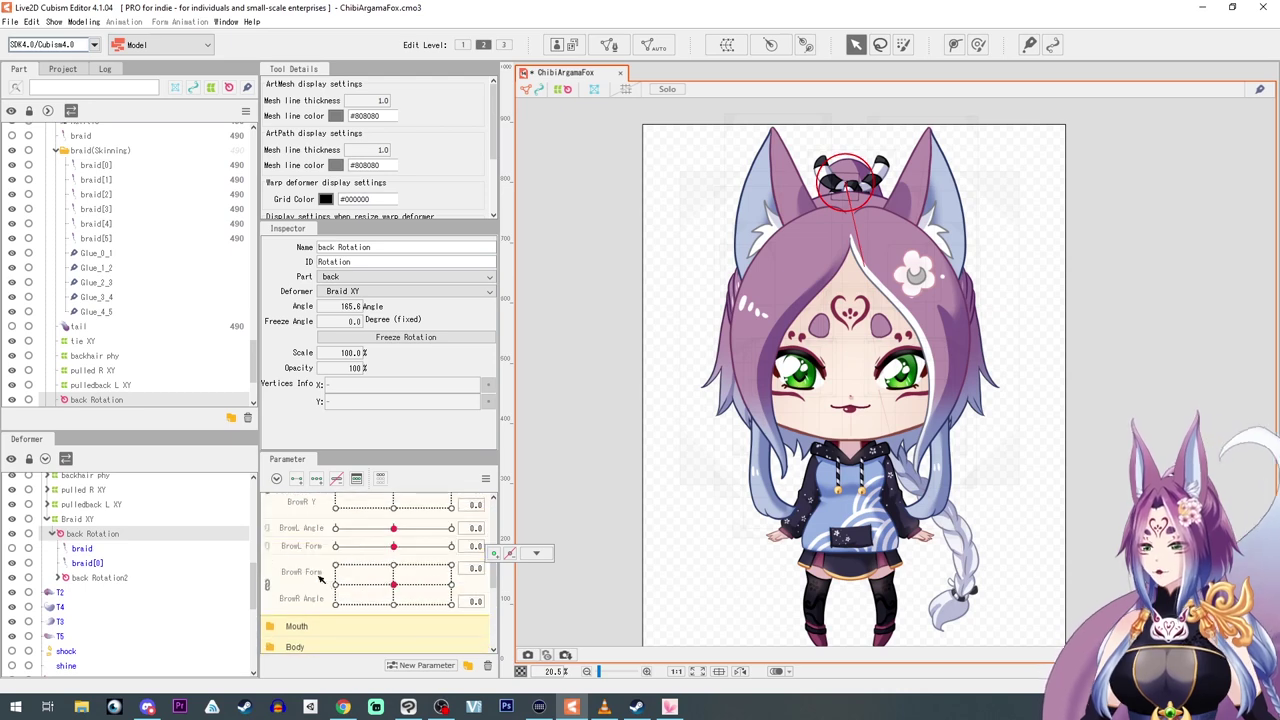
scroll(318, 576, "up", 6)
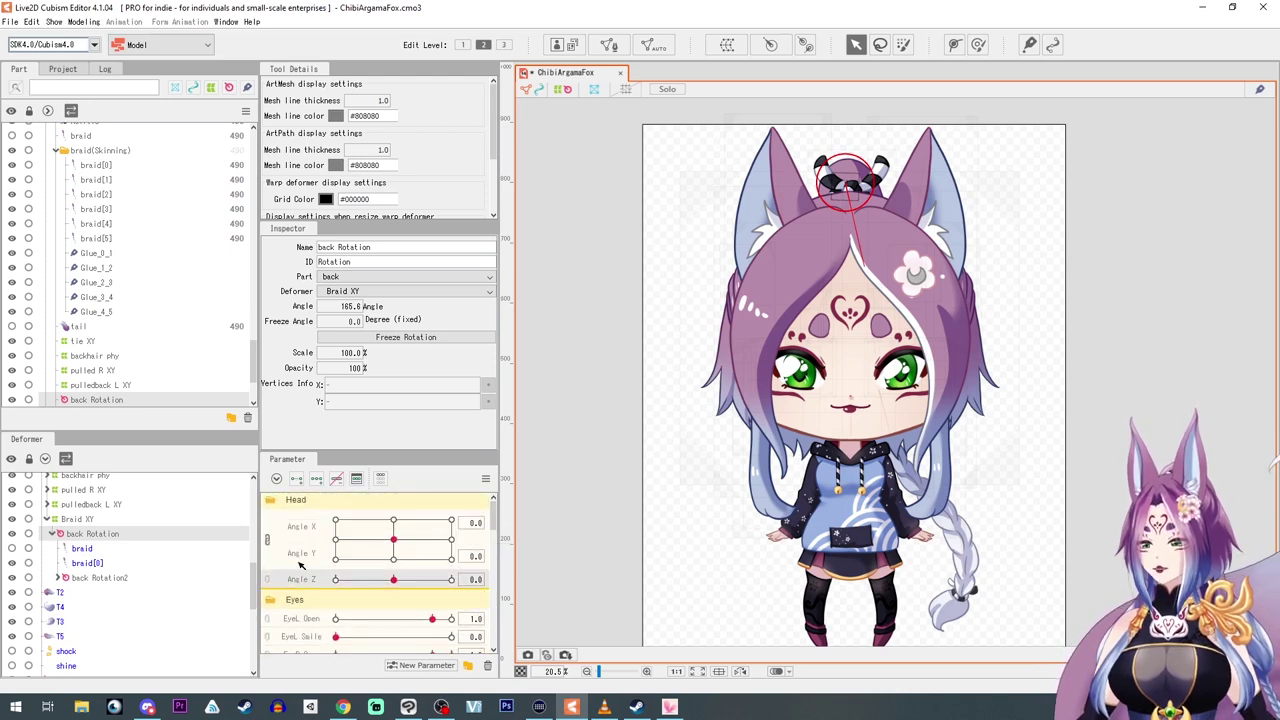
left_click_drag(393, 579, 263, 580)
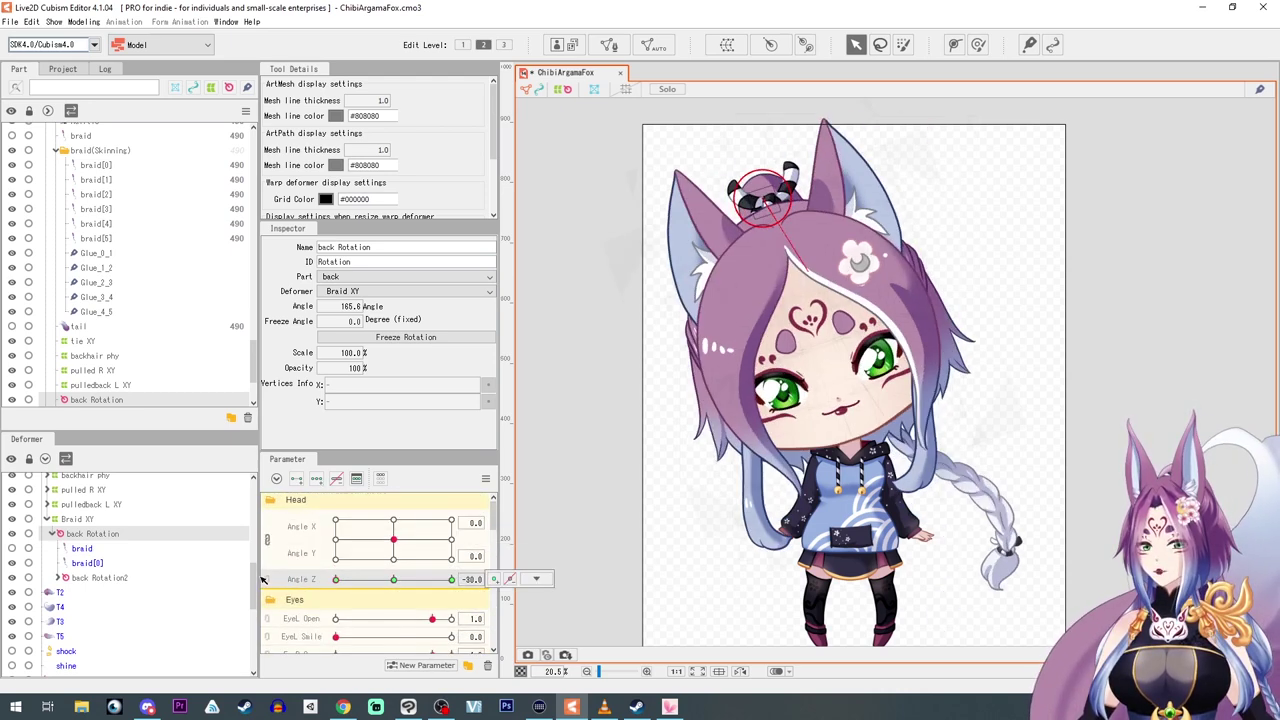
left_click_drag(800, 266, 775, 315)
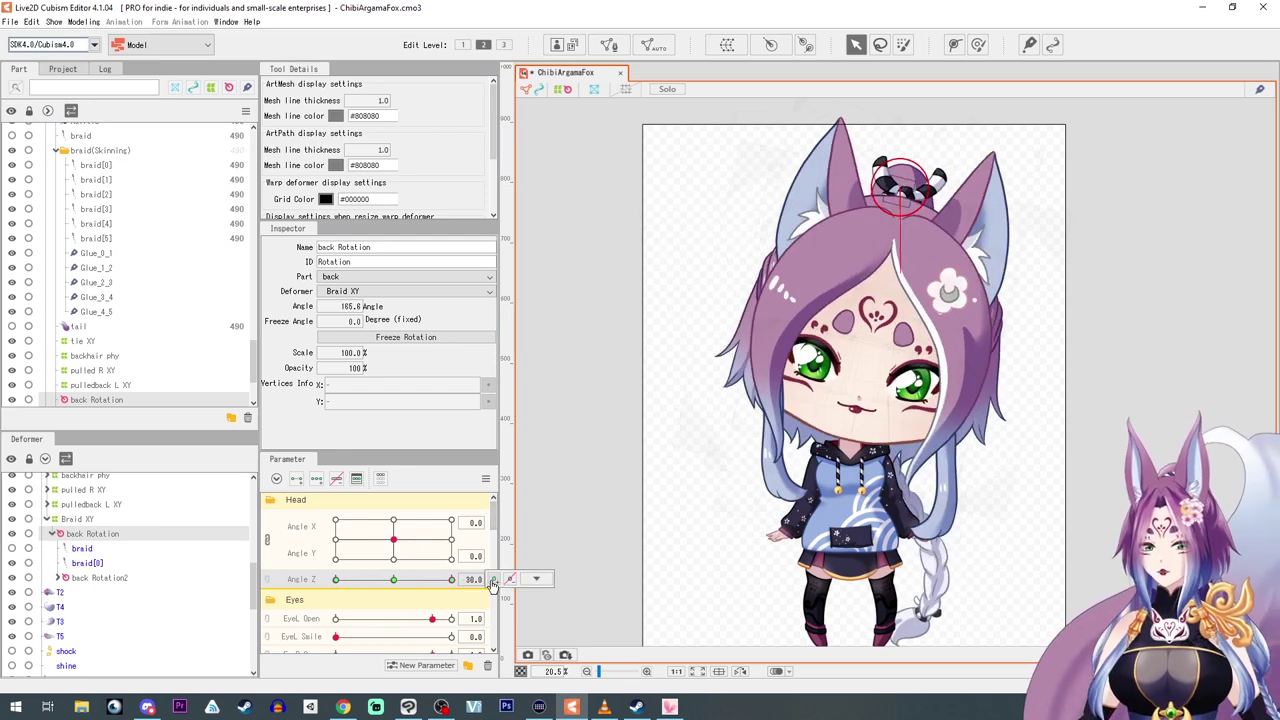
left_click_drag(896, 262, 911, 271)
- Check the braid's swing alongside the physics parameters, refine back Rotation at the Angle Z extremes, and return Angle Z to 0
scroll(400, 566, "down", 3)
scroll(400, 566, "down", 10)
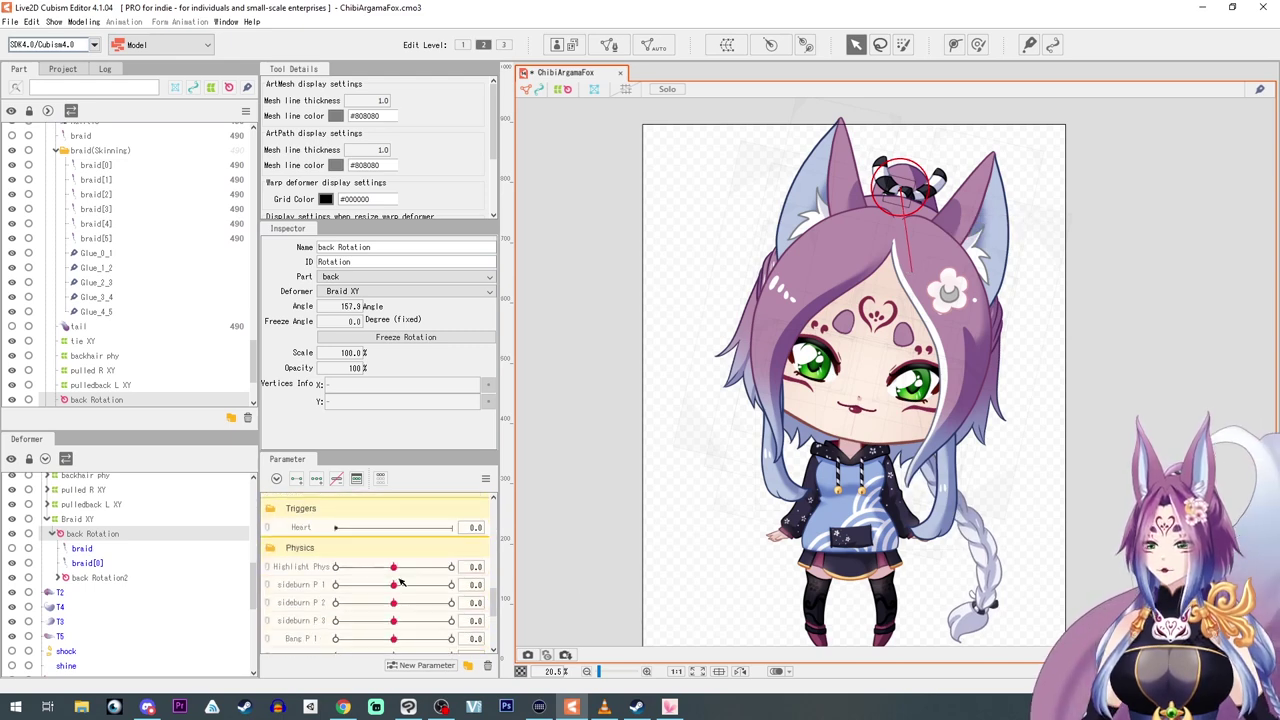
left_click(300, 554)
left_click_drag(923, 270, 893, 270)
scroll(370, 585, "up", 13)
left_click(336, 583)
scroll(357, 612, "down", 13)
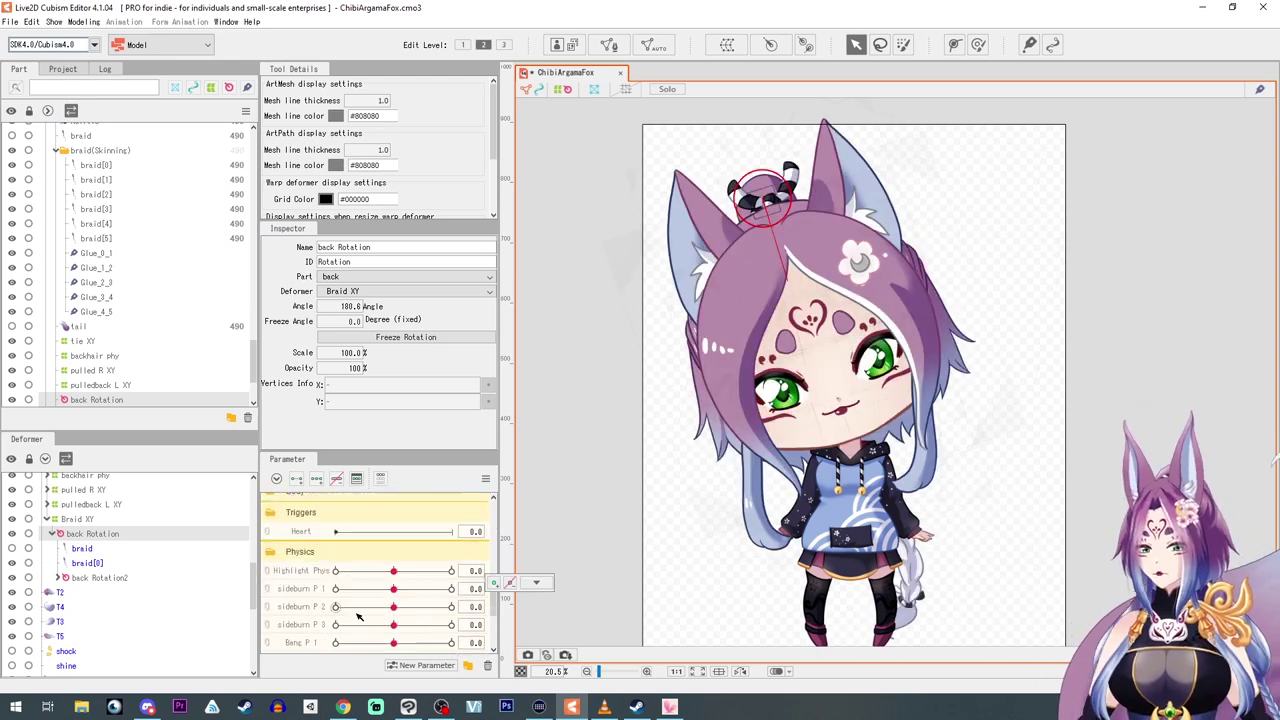
left_click_drag(804, 272, 792, 277)
left_click_drag(451, 554, 393, 583)
scroll(394, 556, "up", 13)
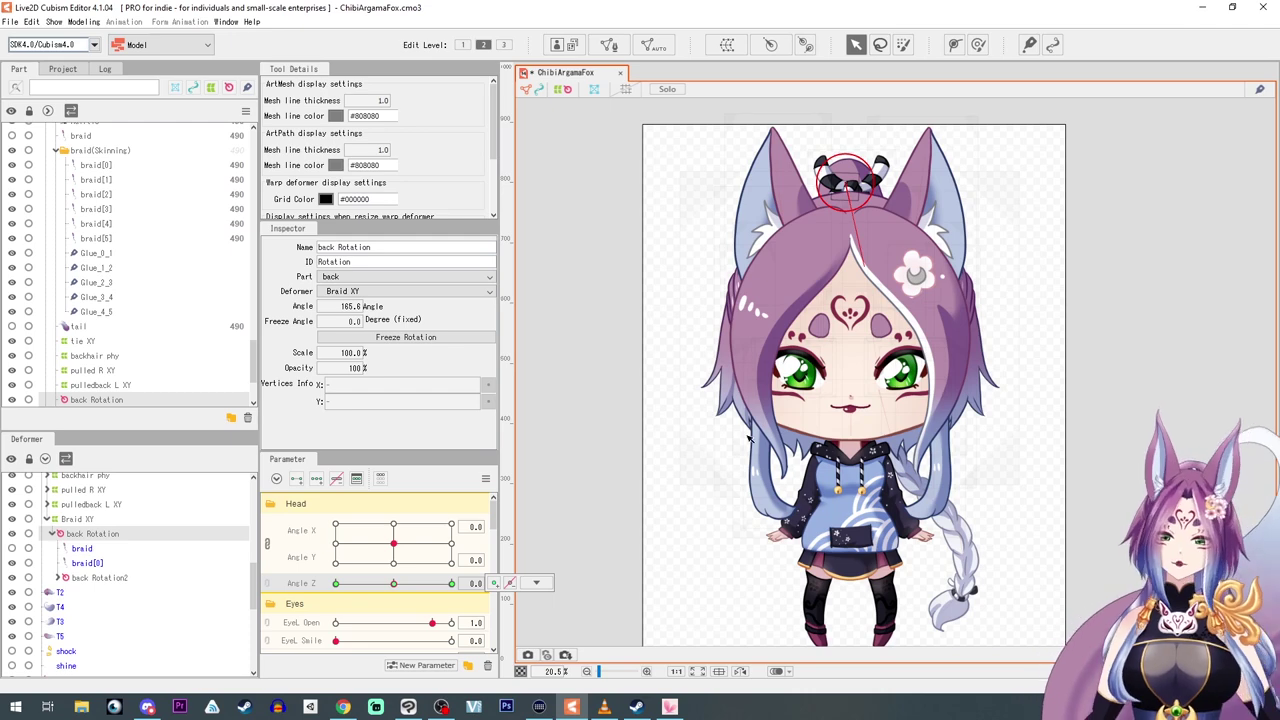
- Nudge Angle Z slightly to preview the head tilt and open the physics and scene blending settings
mouse_move(396, 584)
left_mouse_down()
mouse_move(278, 580)
mouse_move(340, 584)
mouse_move(358, 541)
mouse_move(436, 549)
mouse_move(393, 557)
mouse_move(390, 582)
left_mouse_up()
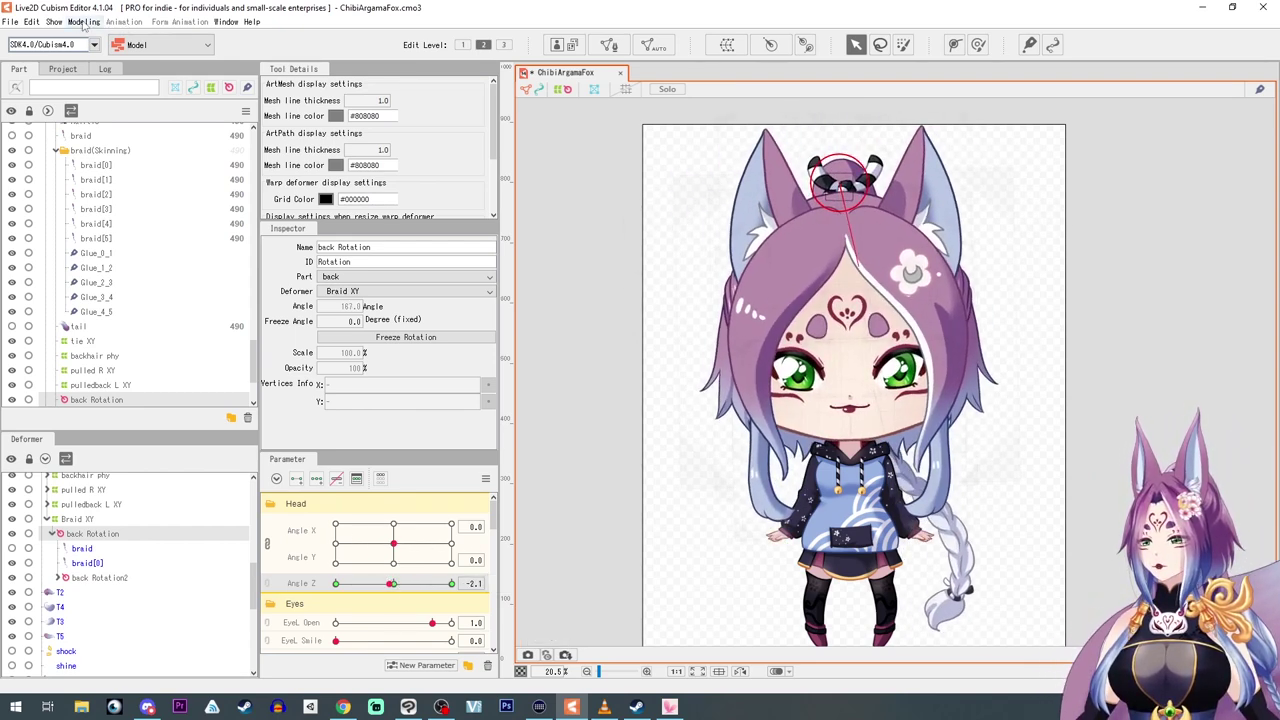
left_click(84, 22)
left_click(140, 283)
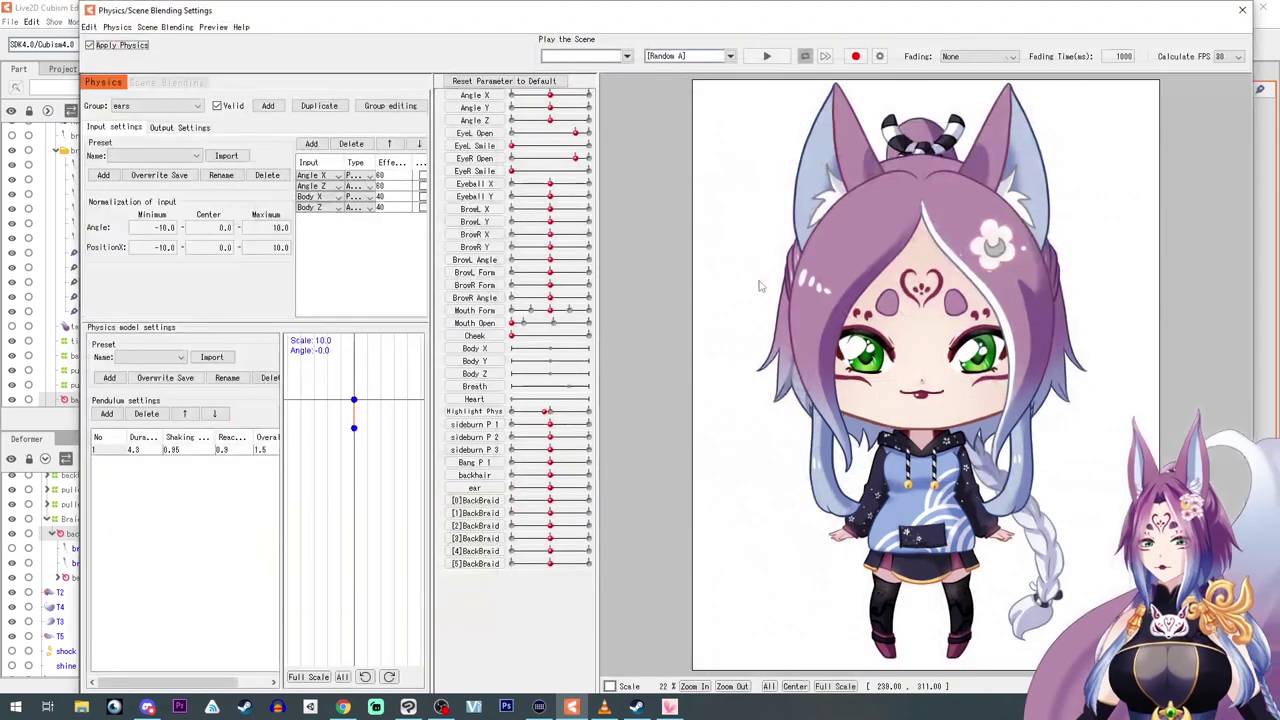
- Preview the hair and ear physics by playing the [Random Pose] scene
left_click(700, 56)
left_click(735, 81)
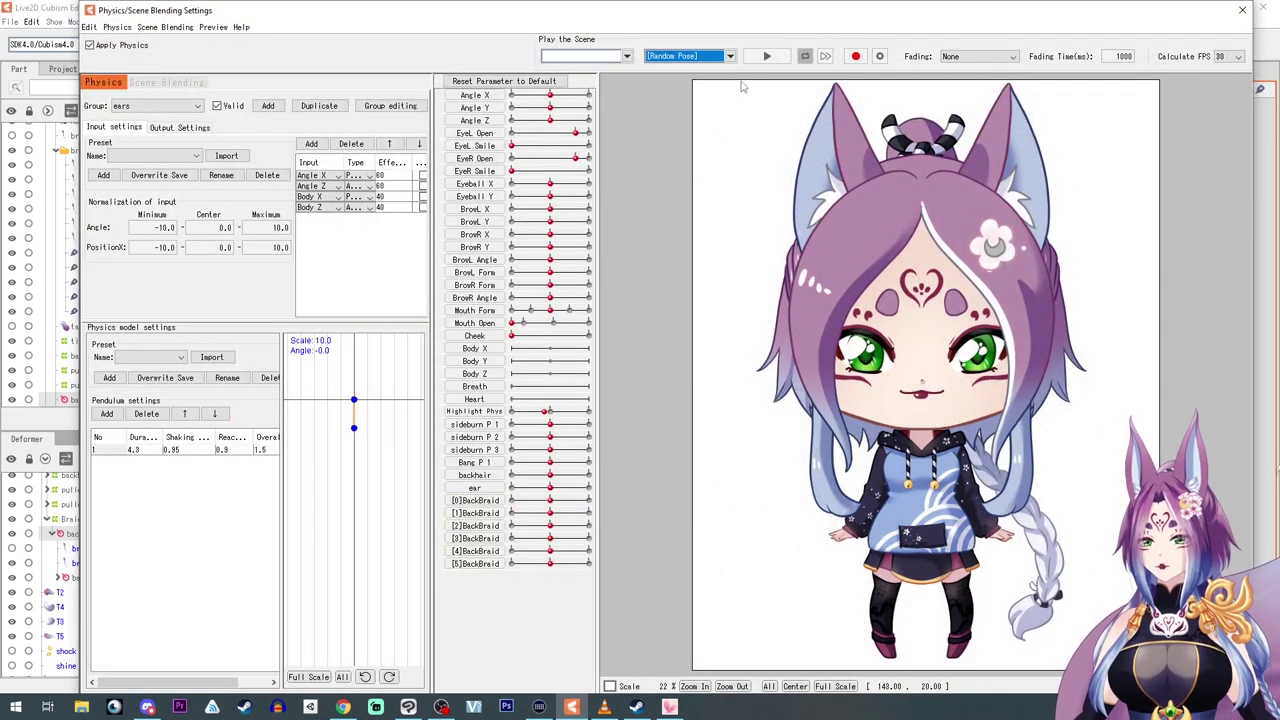
left_click(766, 57)
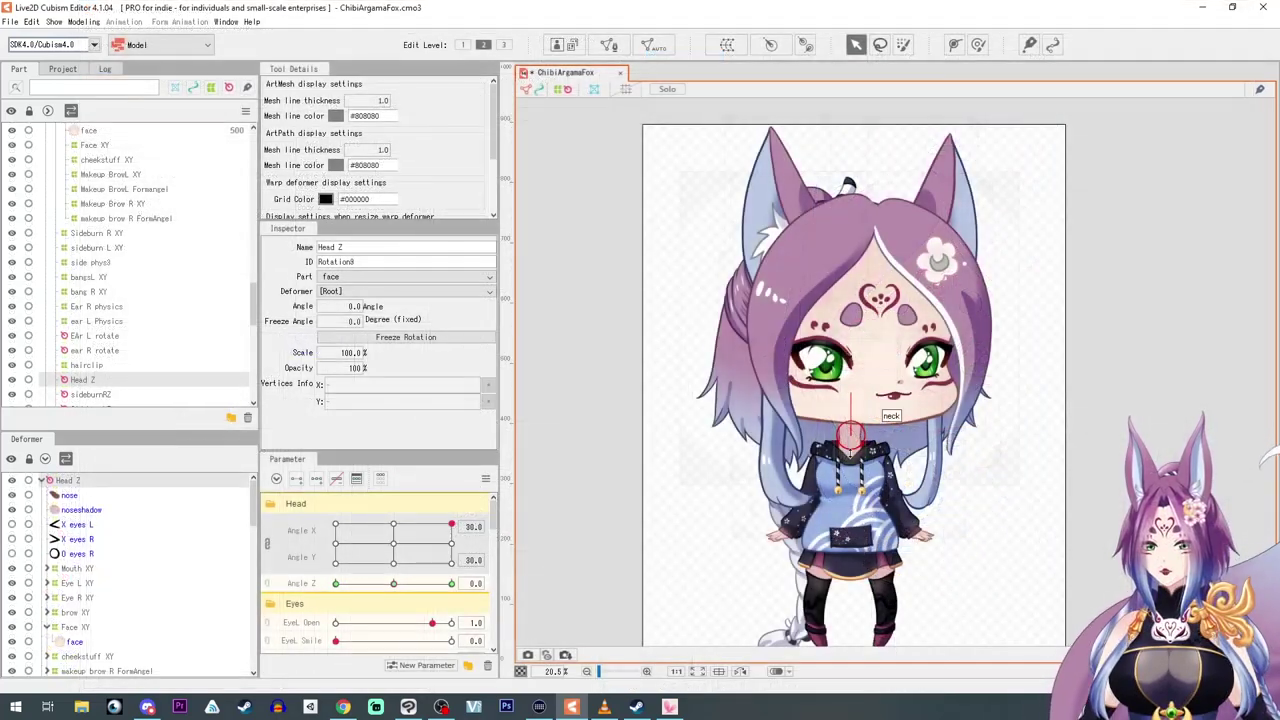
- Select the neck, pose the head at Angle X 0 and Angle Y -30, and auto-generate the neck's mesh with the Deformation (Little) preset
scroll(88, 568, "down", 6)
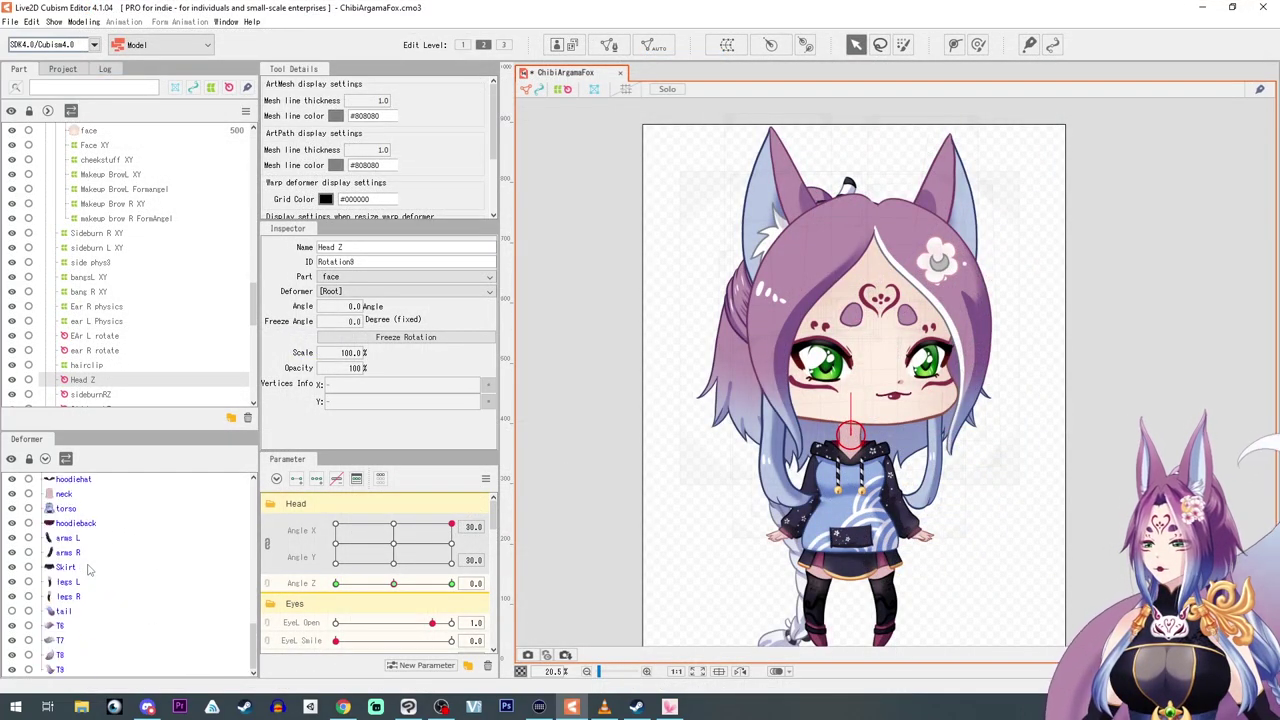
left_click(62, 495)
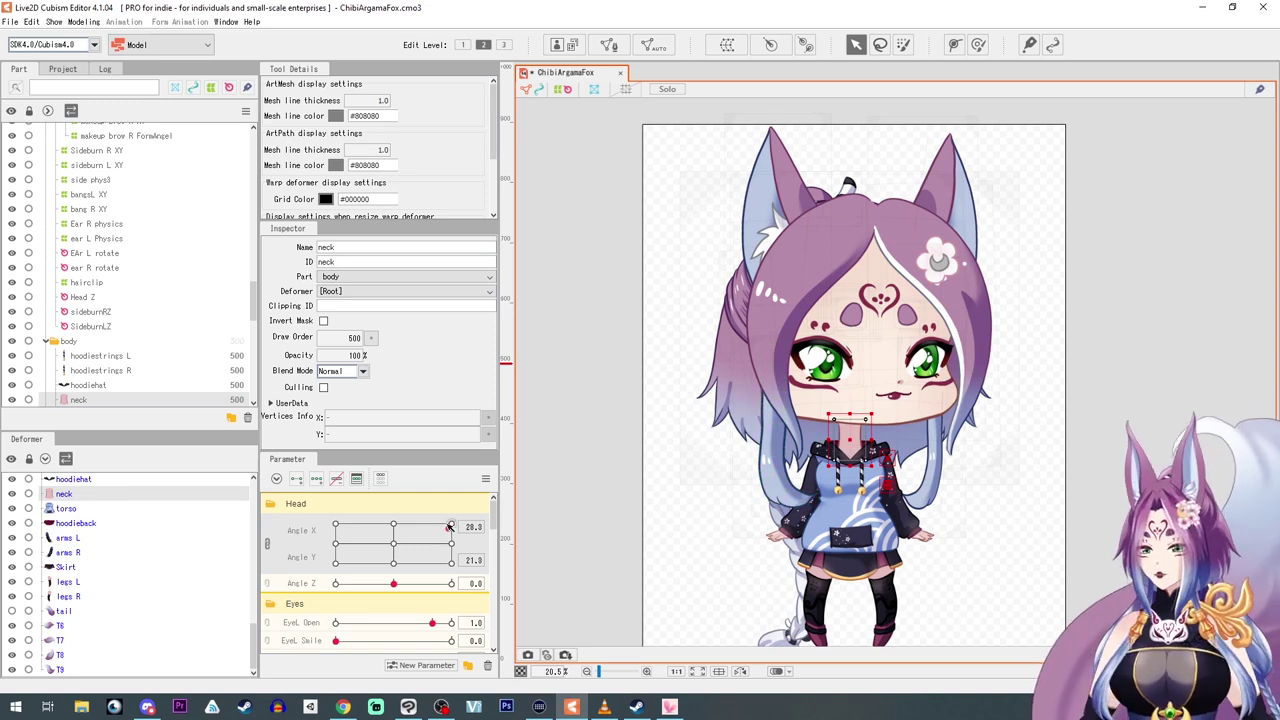
left_click_drag(450, 527, 395, 586)
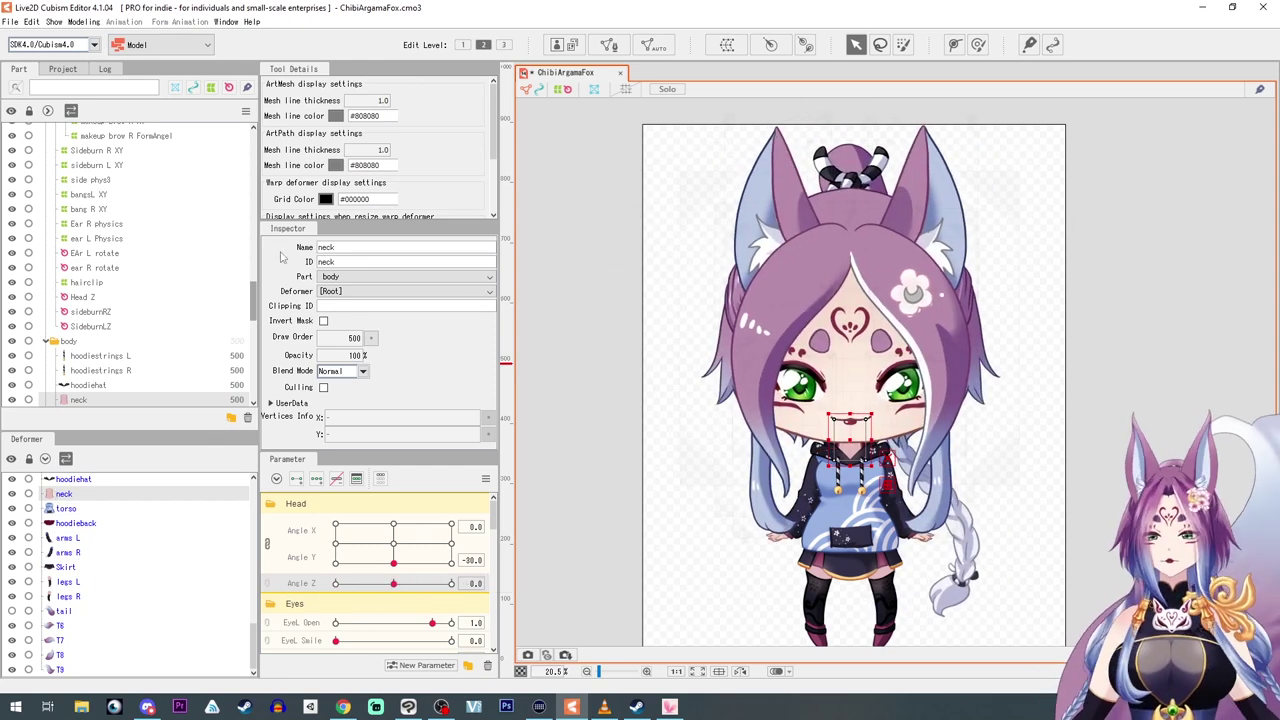
left_click(655, 44)
left_click(608, 292)
left_click(601, 316)
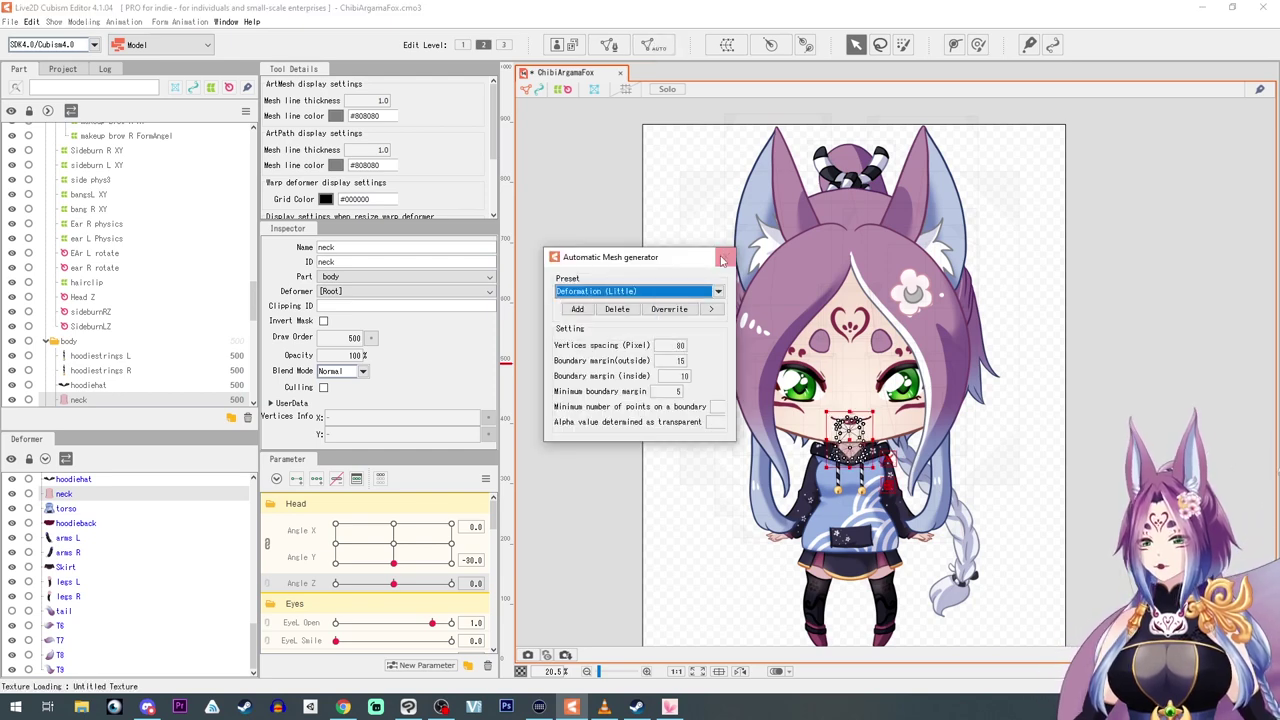
left_click(725, 258)
- Add three Angle Z keys to the neck mesh and set Angle Z to -30
scroll(776, 522, "up", 2)
left_click_drag(765, 521, 736, 512)
scroll(735, 513, "up", 2)
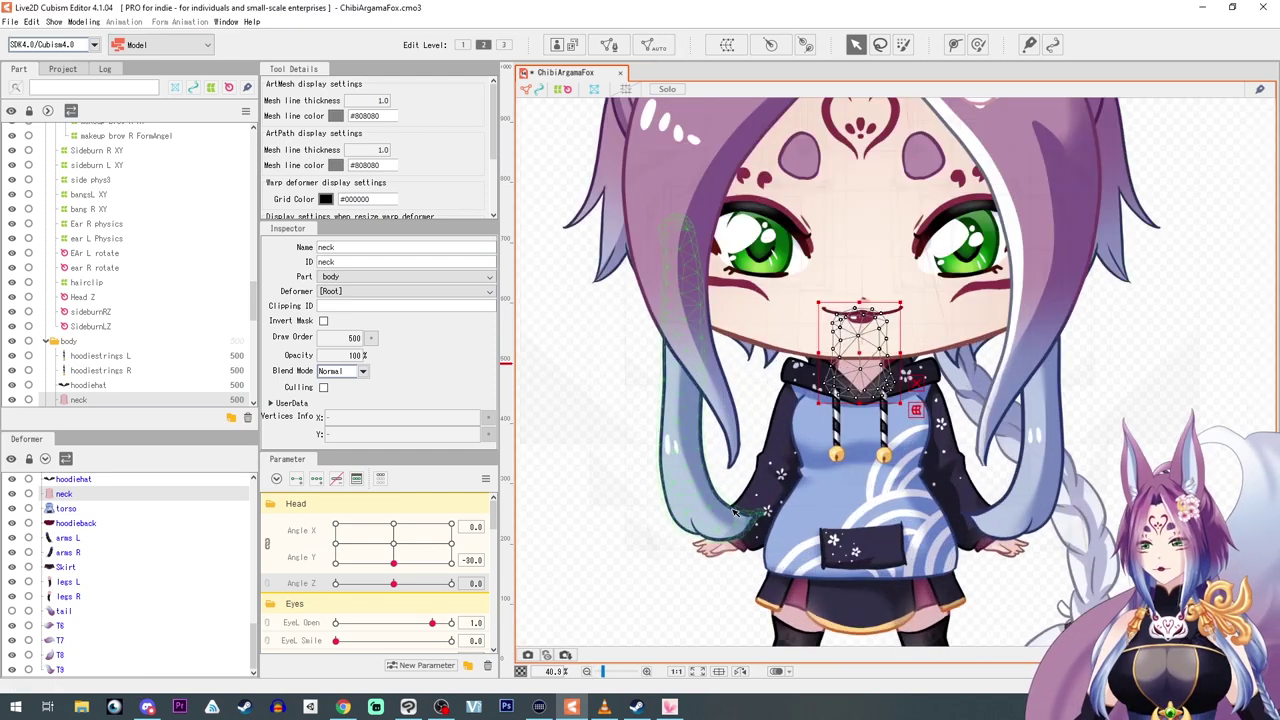
left_click(773, 46)
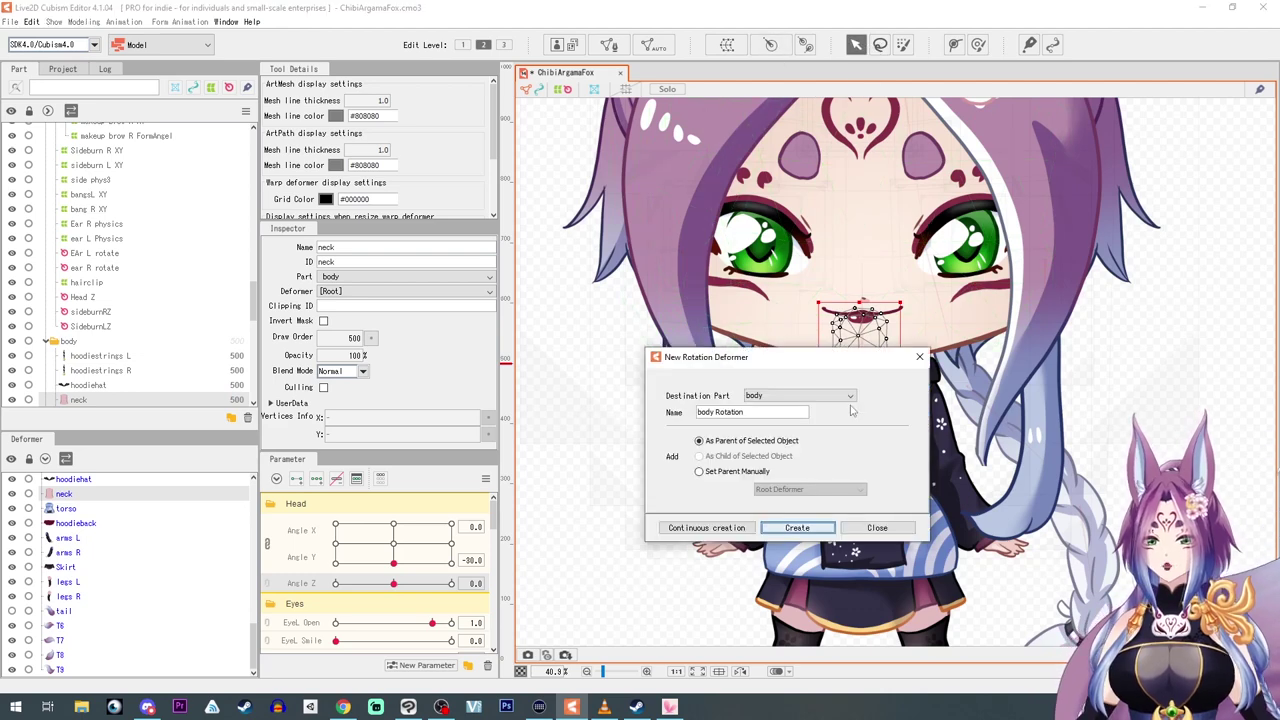
left_click(920, 358)
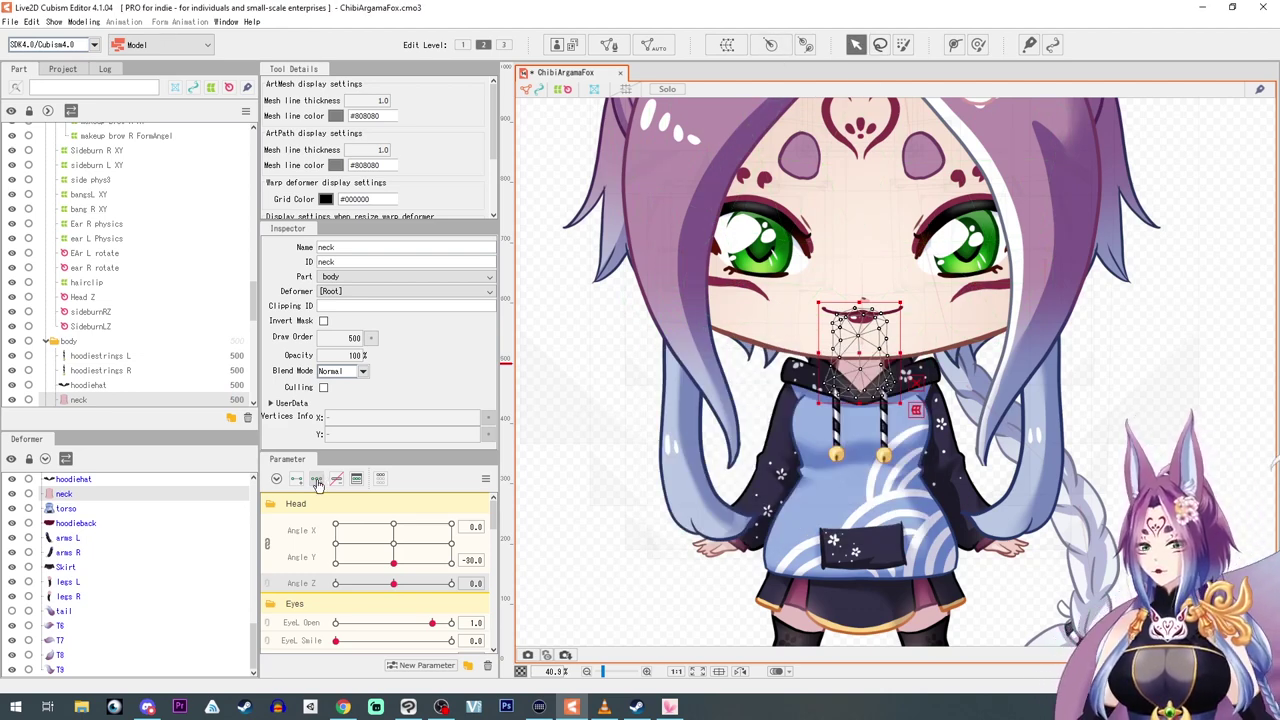
left_click_drag(393, 588, 311, 583)
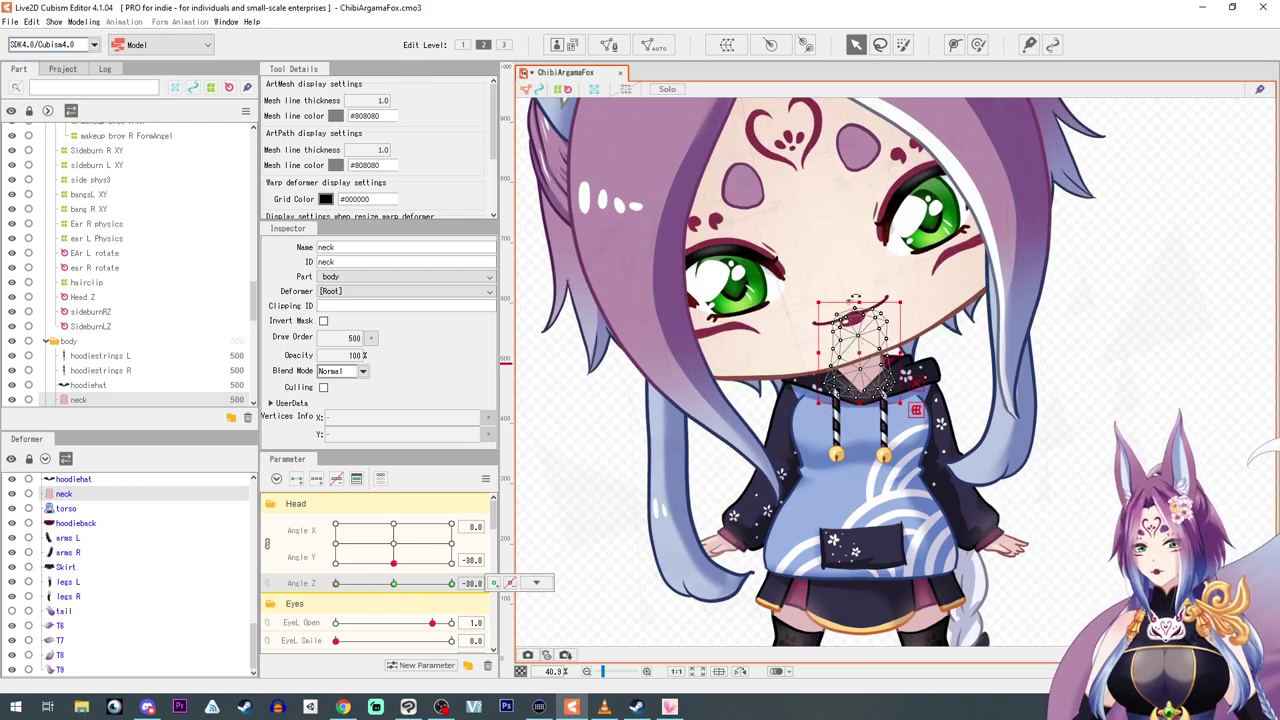
- Bend the neck toward the tilted head at Angle Z -30 with a 2 by 2 temporary warp, and apply the deformation
left_click(916, 410)
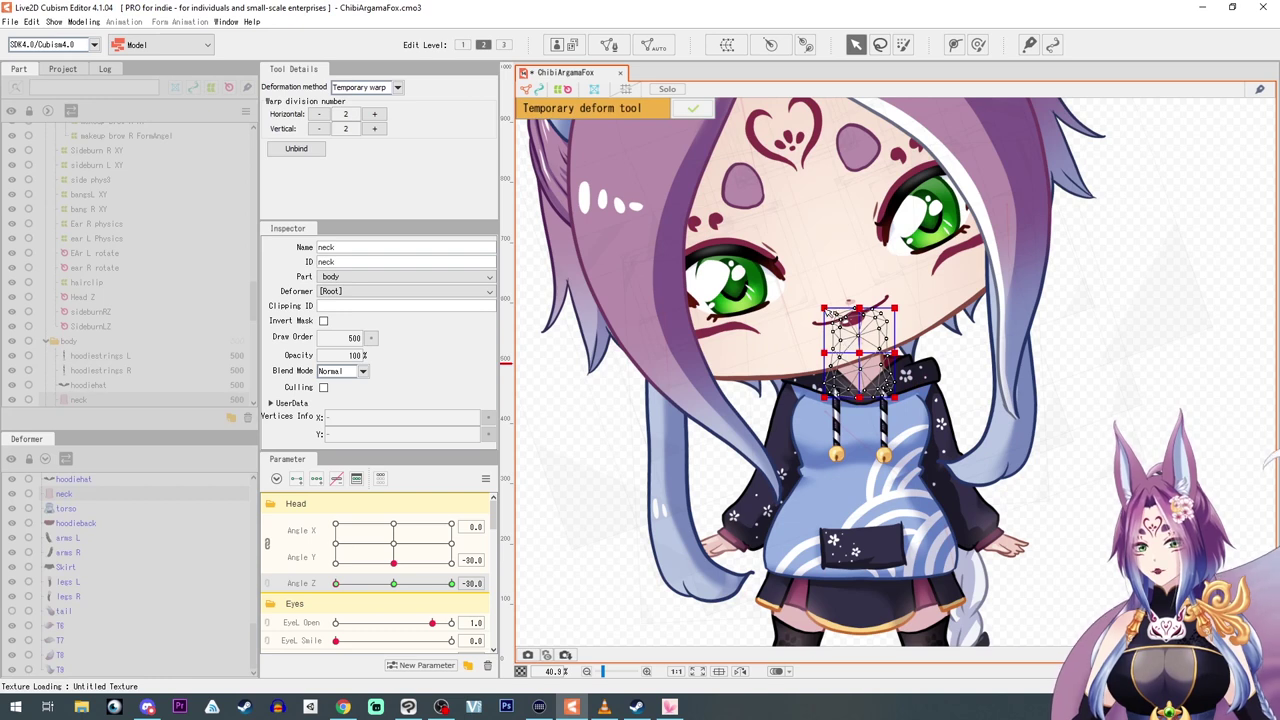
left_click_drag(825, 309, 877, 298)
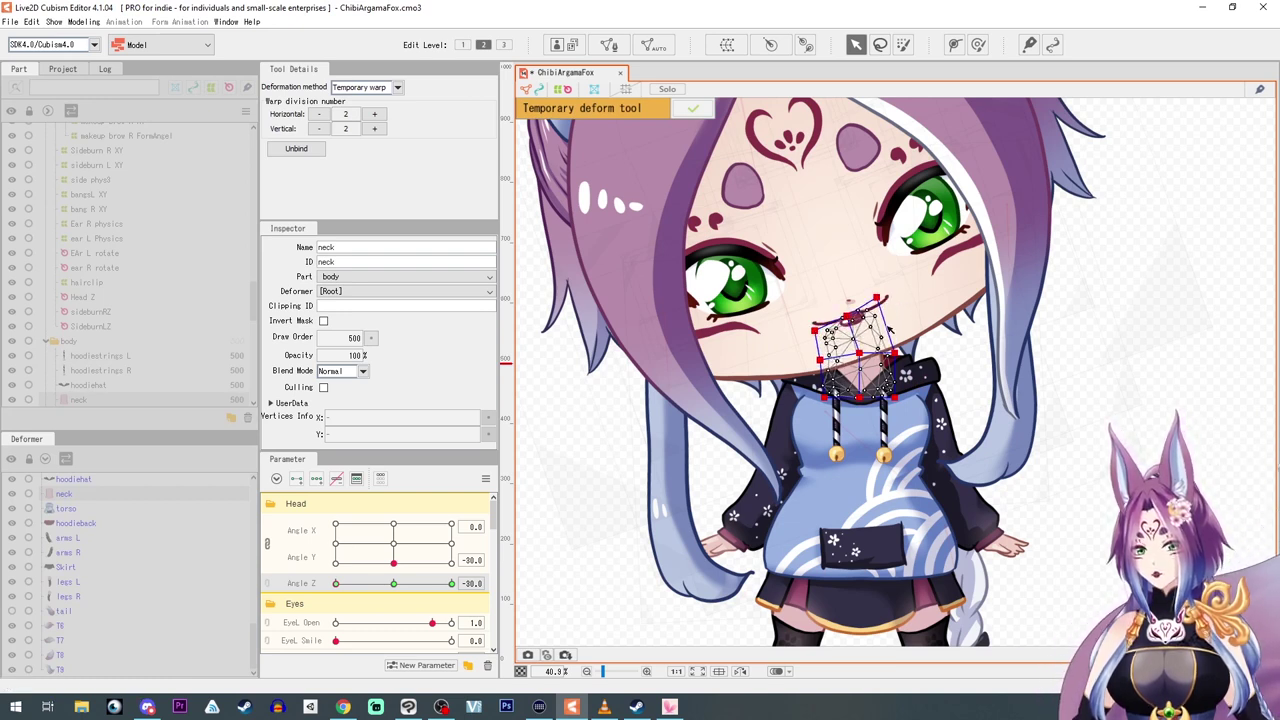
left_click_drag(895, 353, 891, 342)
left_click_drag(899, 401, 911, 398)
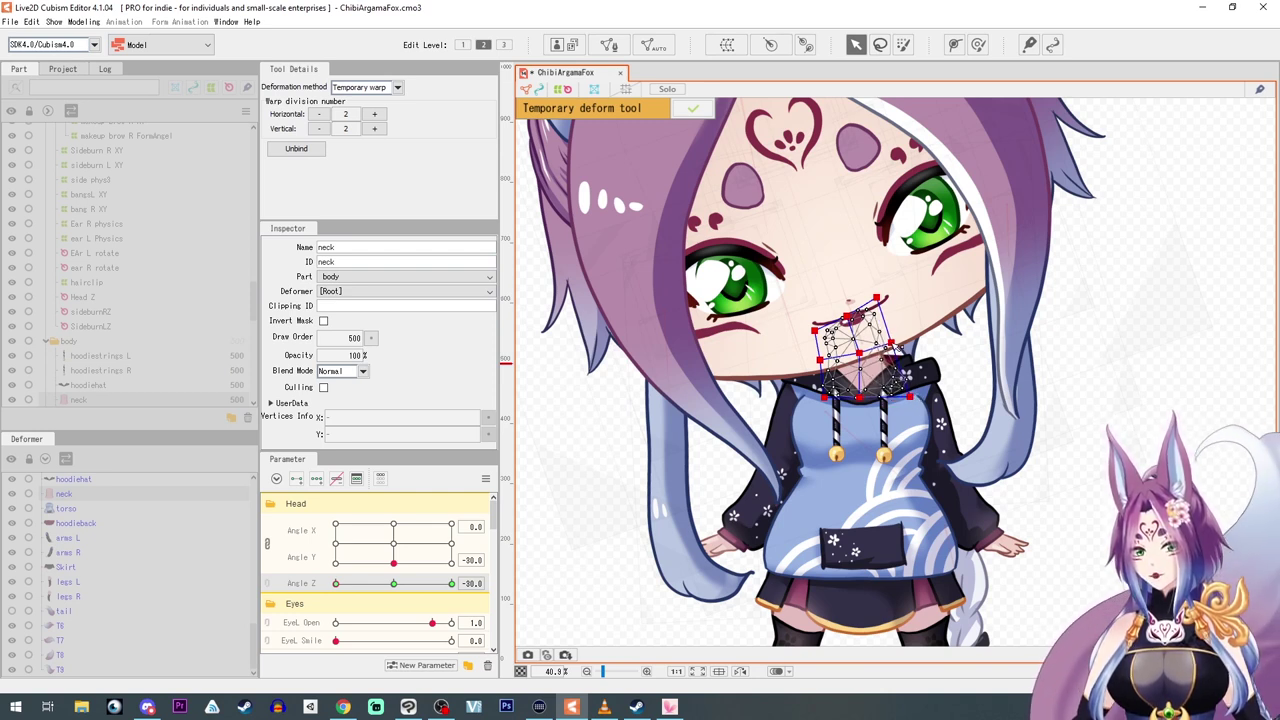
left_click_drag(348, 581, 532, 598)
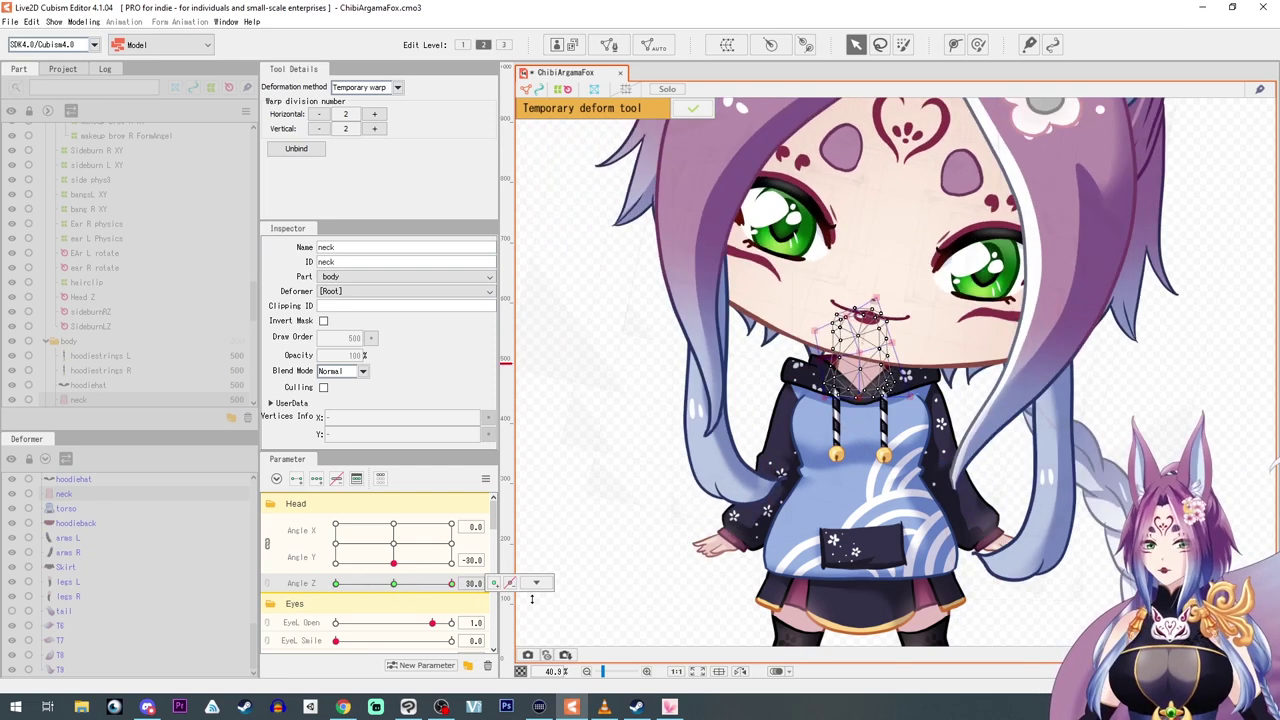
left_click(692, 108)
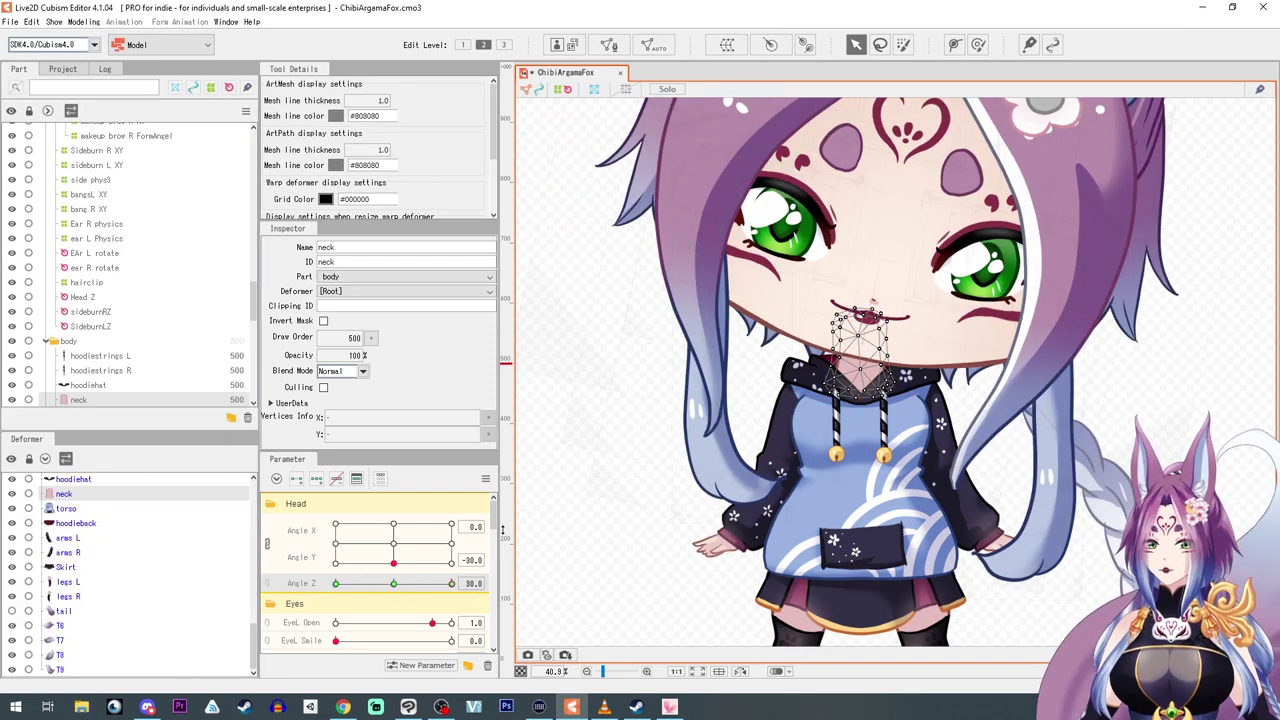
- Mirror the neck's form from Angle Z -30 onto the Angle Z 30 key
left_click_drag(367, 590, 270, 588)
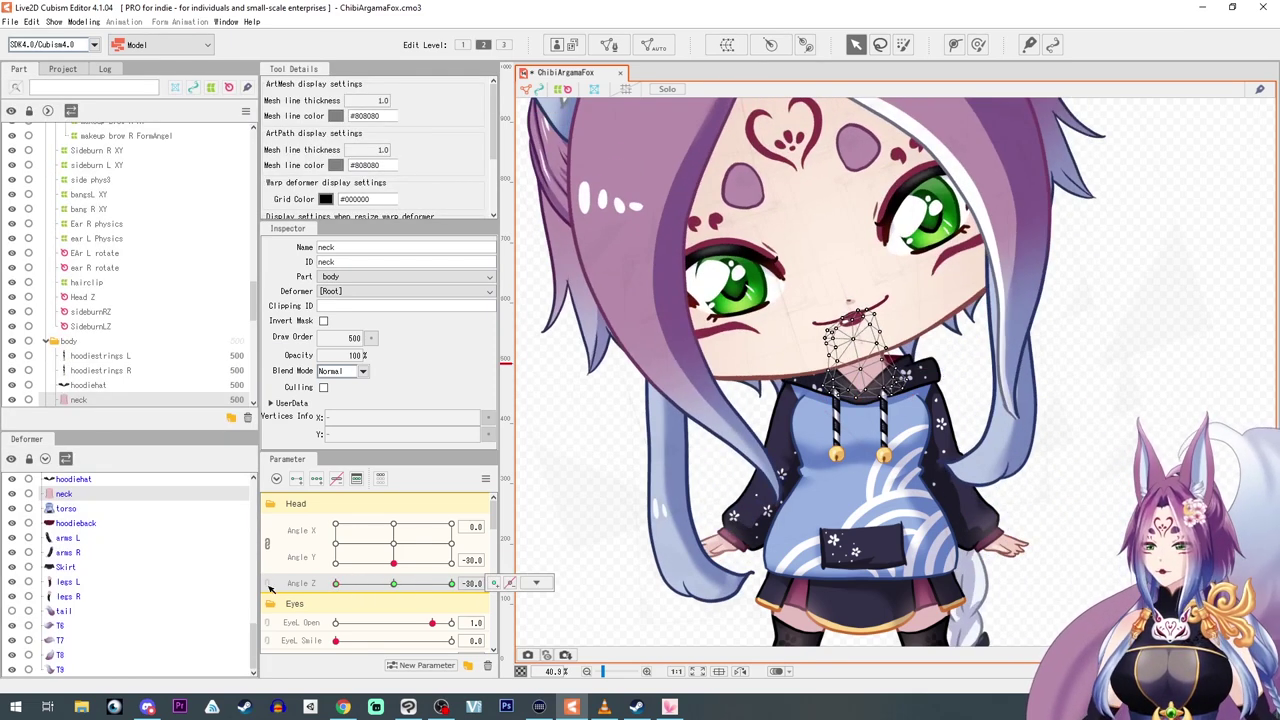
left_click(486, 479)
left_click(575, 574)
left_click(609, 479)
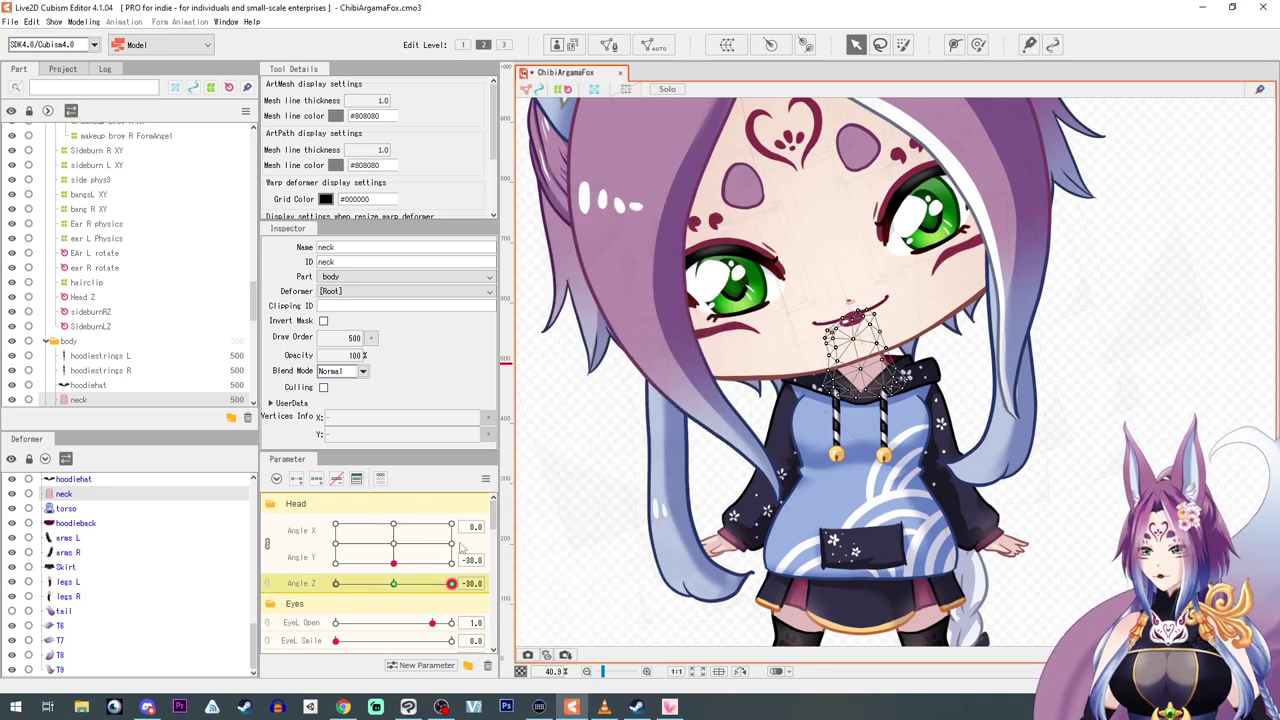
- Check the neck's bend across the Angle Z range with Angle X and Angle Y at 0, and return Angle Z to 0
mouse_move(345, 590)
left_mouse_down()
mouse_move(500, 597)
mouse_move(244, 592)
mouse_move(475, 613)
mouse_move(317, 600)
mouse_move(440, 595)
mouse_move(331, 592)
mouse_move(363, 593)
left_mouse_up()
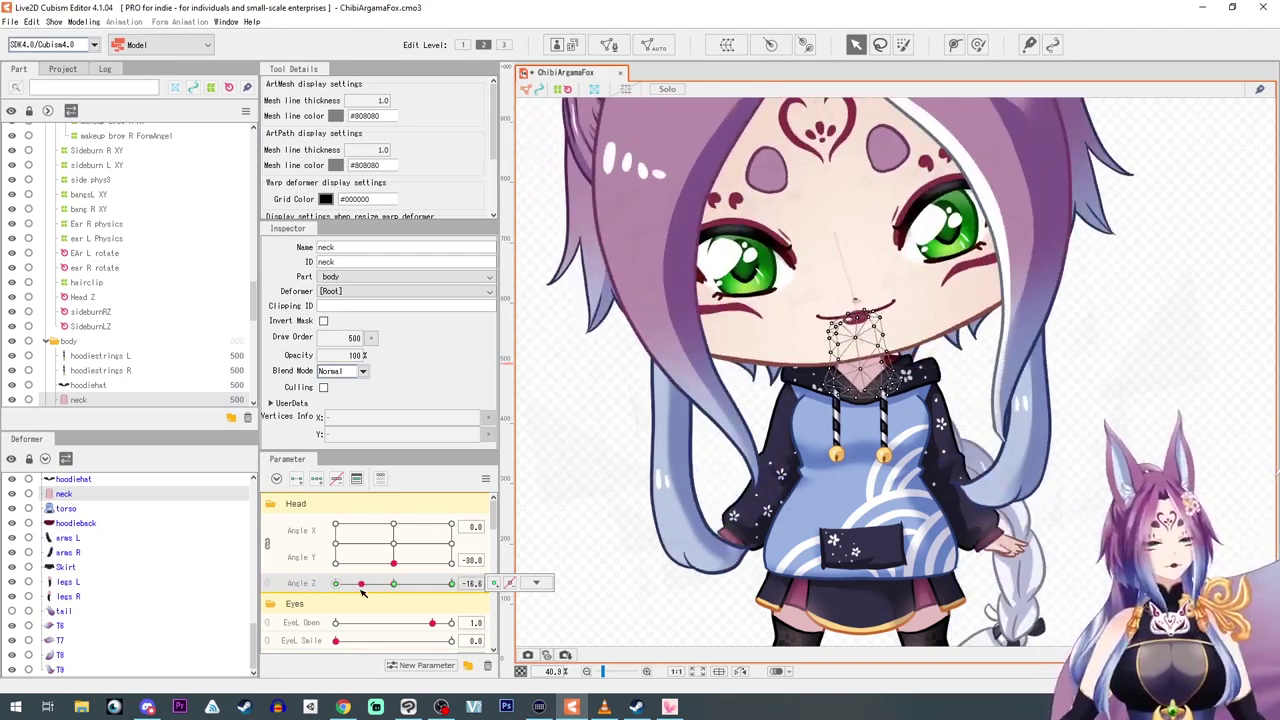
left_click(395, 583)
left_click(394, 543)
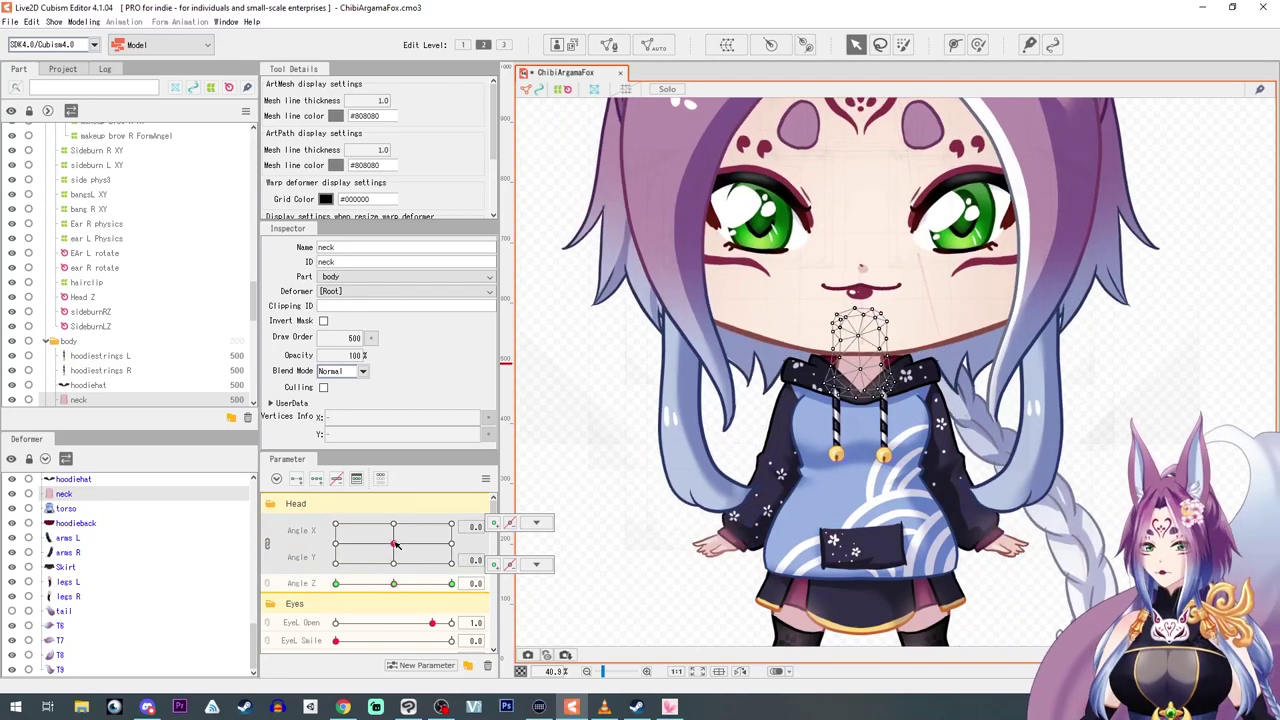
left_click_drag(391, 594, 428, 591)
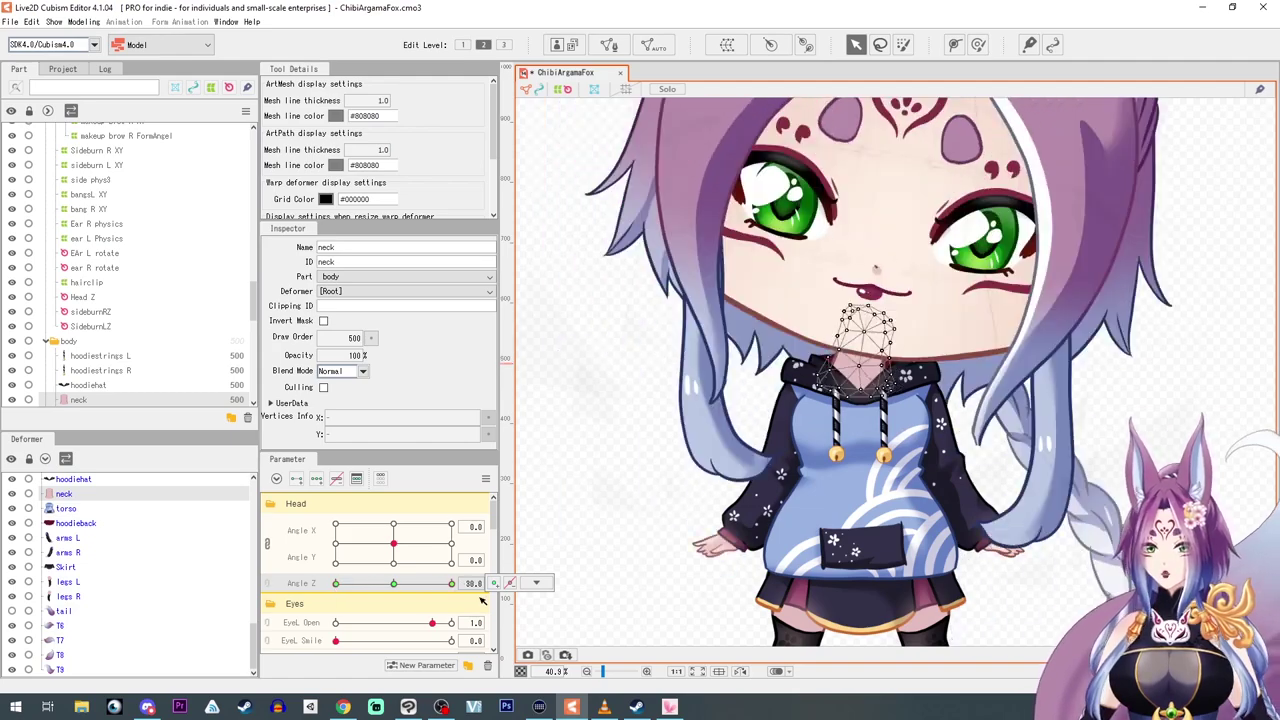
scroll(630, 497, "down", 5)
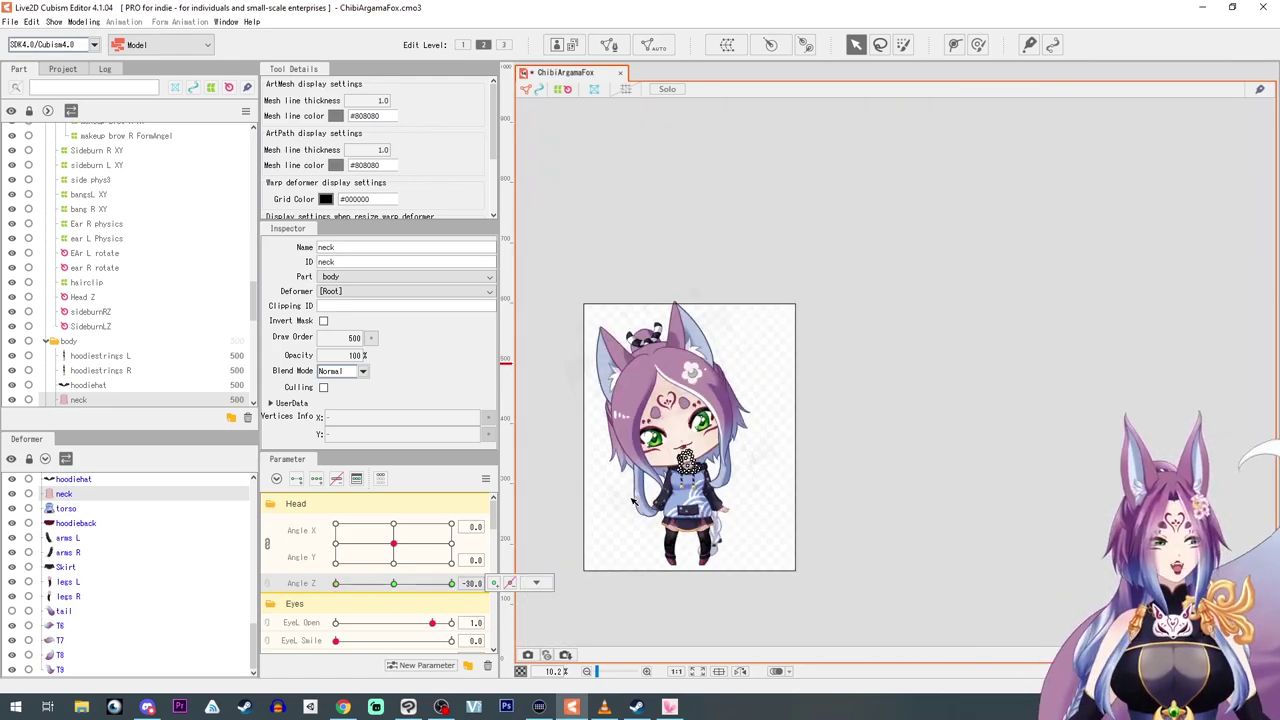
scroll(630, 497, "up", 1)
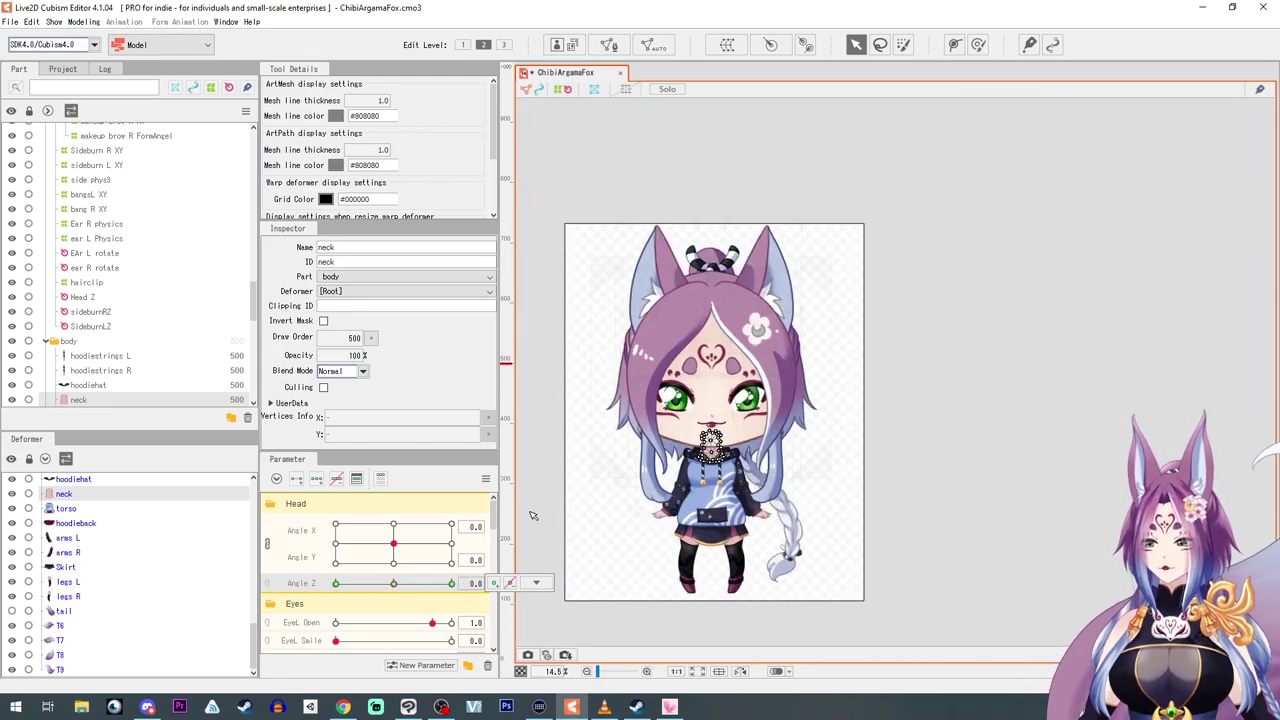
left_click_drag(595, 459, 698, 450)
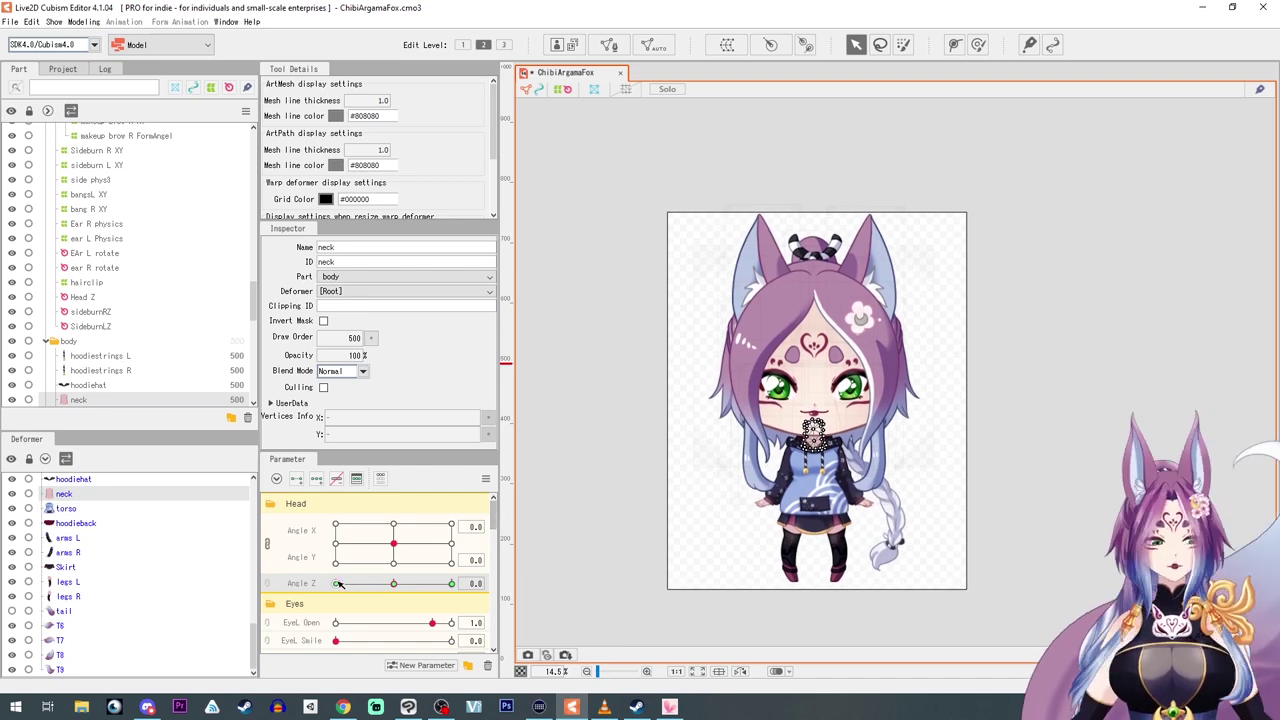
scroll(828, 419, "up", 2)
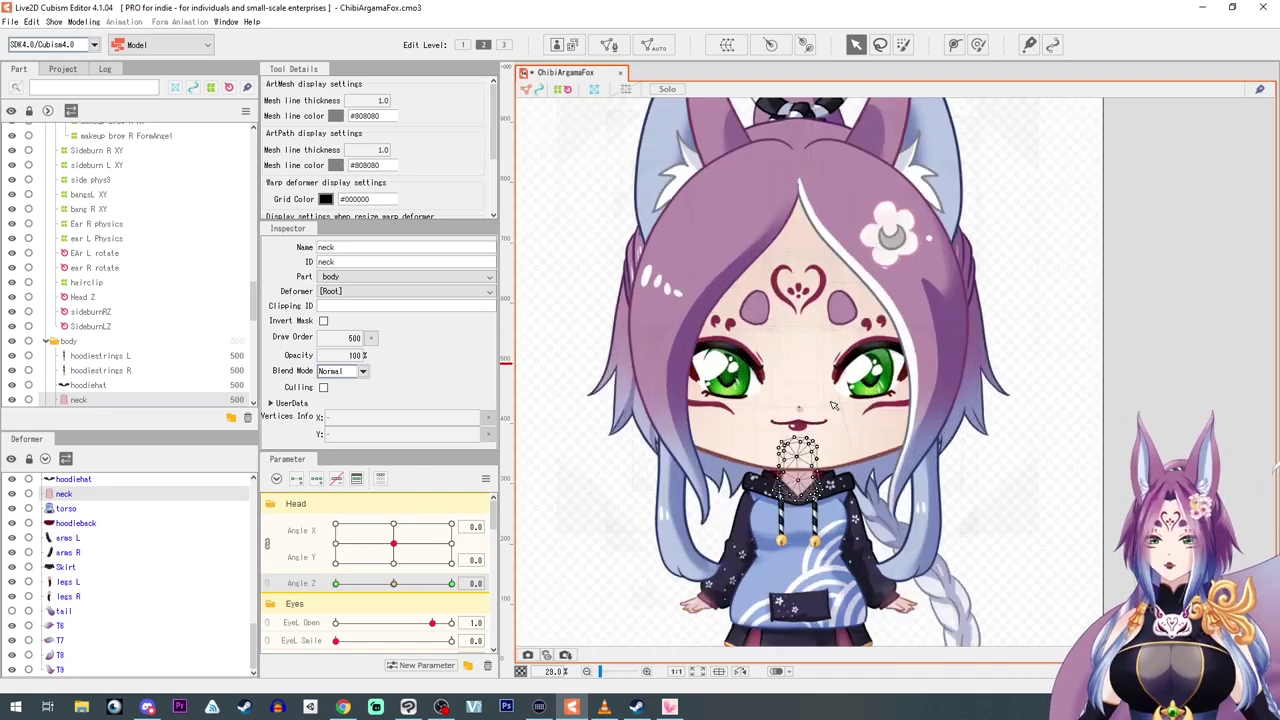
scroll(822, 432, "down", 1)
scroll(838, 516, "down", 1)
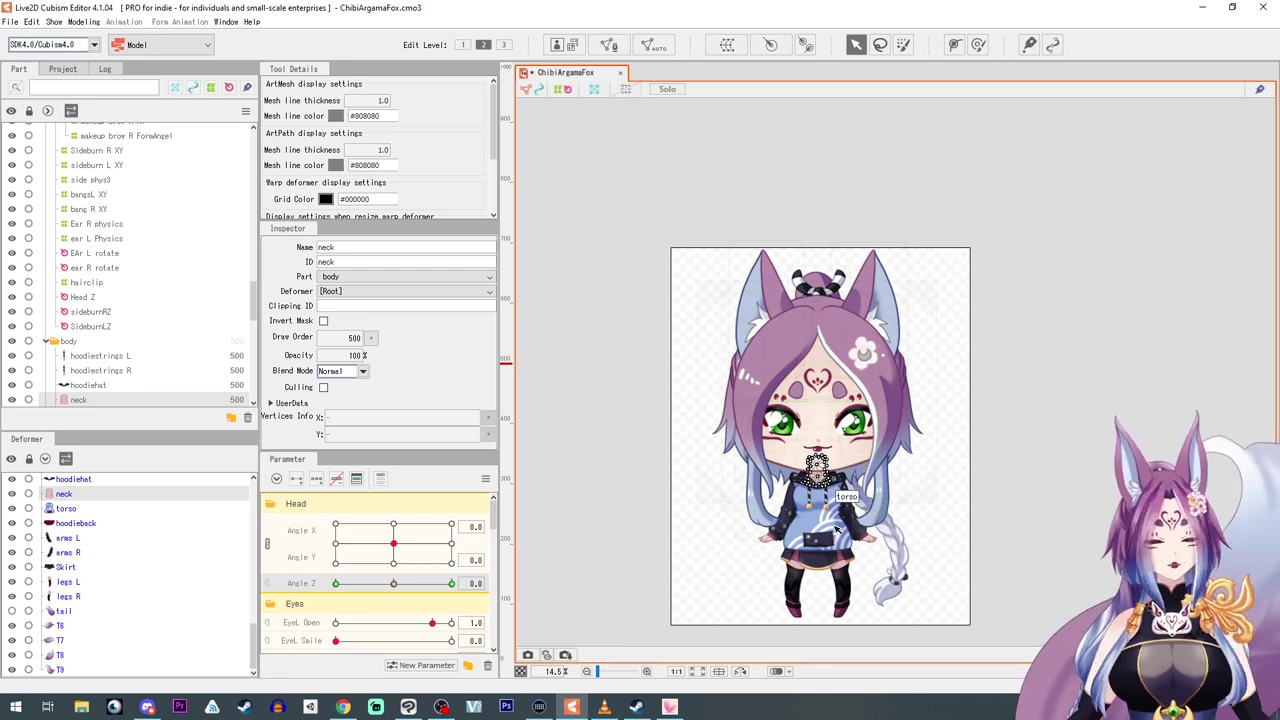
- Collapse the body part folder and look through the hair and braid parts in the back folder
left_click(46, 343)
scroll(122, 347, "down", 5)
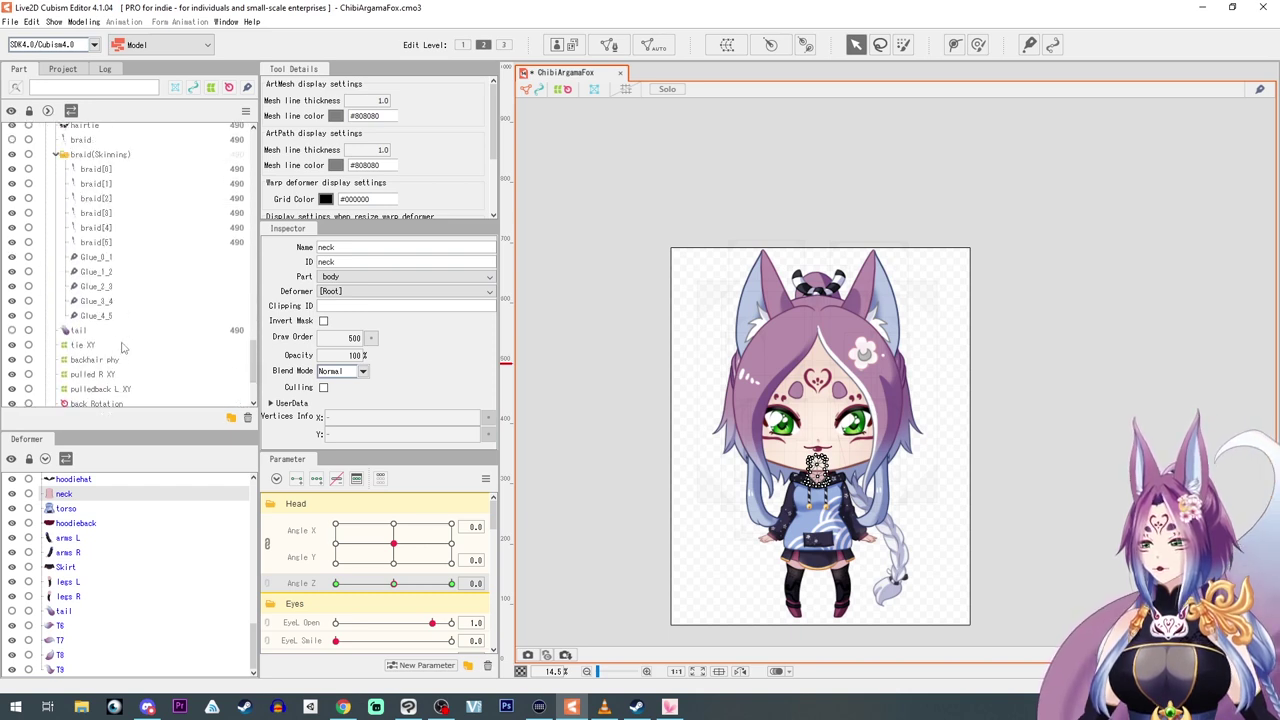
scroll(122, 347, "up", 4)
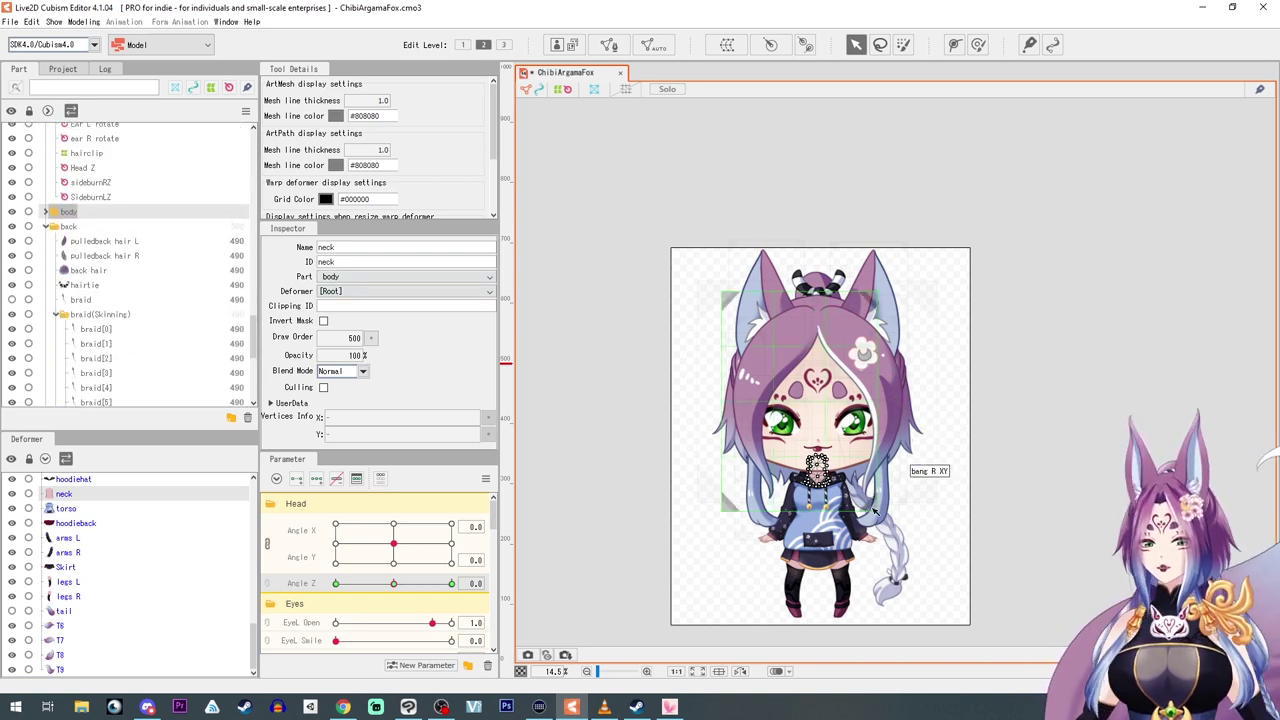